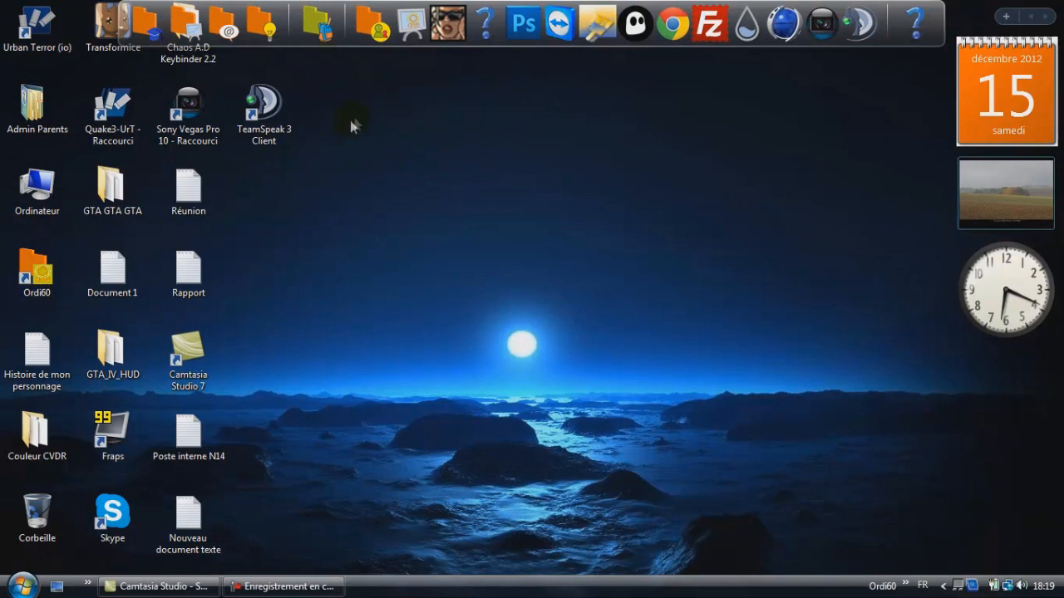
# - Launch Photoshop and open the image TED-TV-Trailer_0000.jpg
pyautogui.click(523, 25)
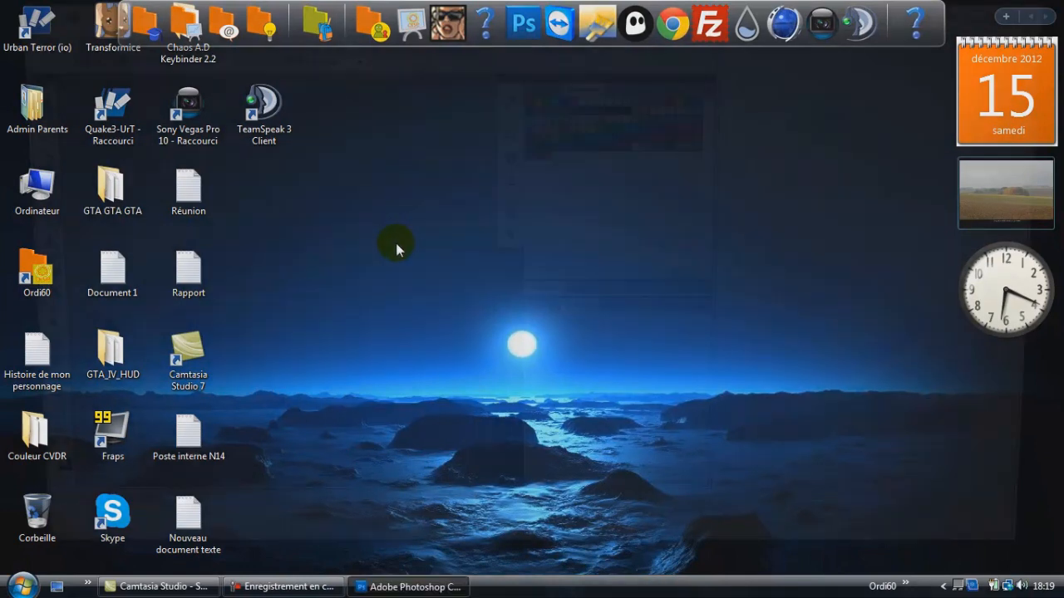
pyautogui.click(54, 13)
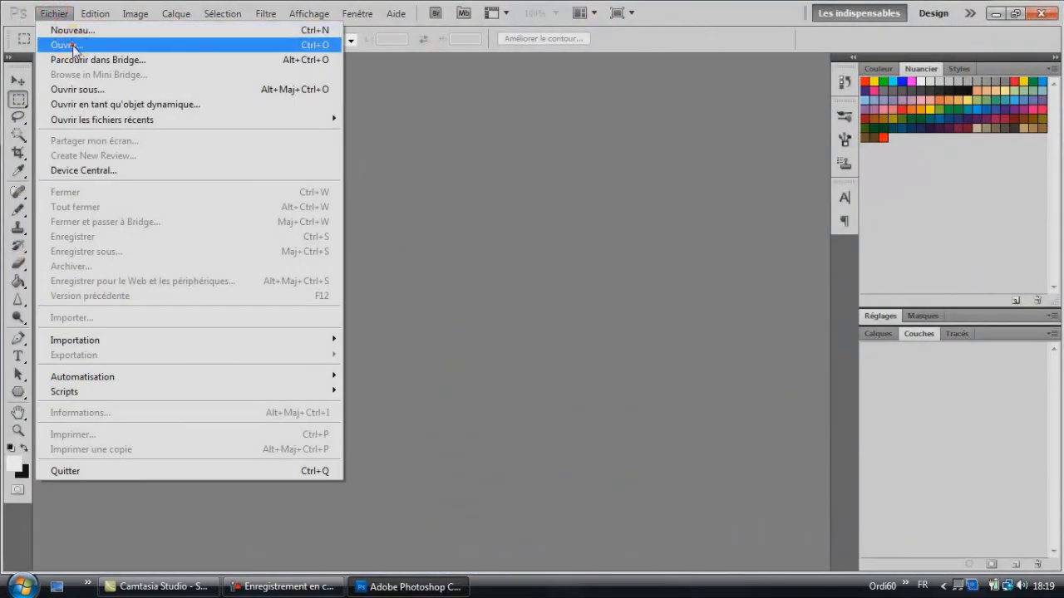
pyautogui.click(73, 46)
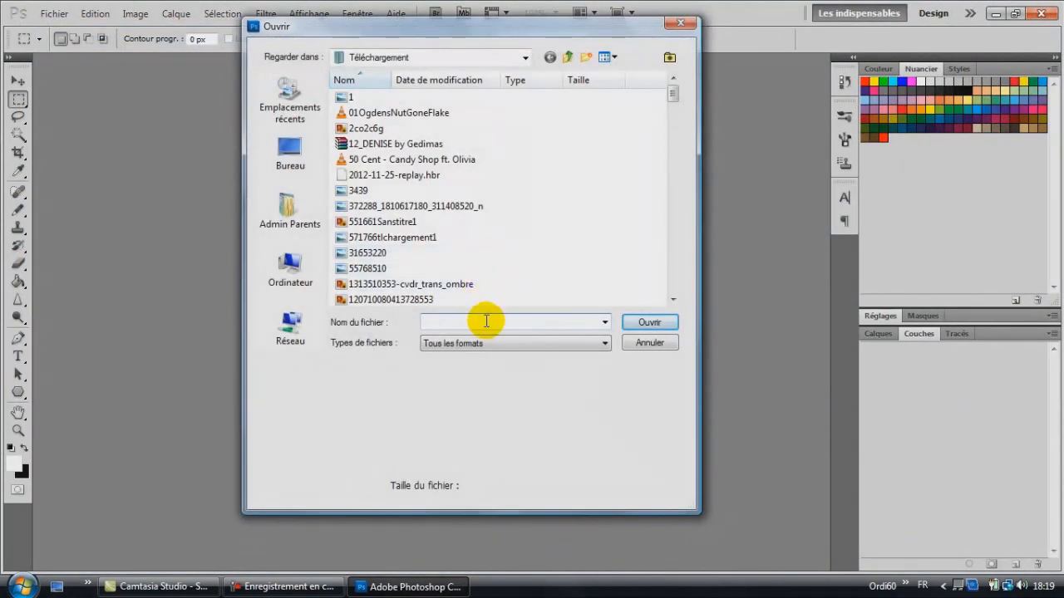
pyautogui.write('ted')
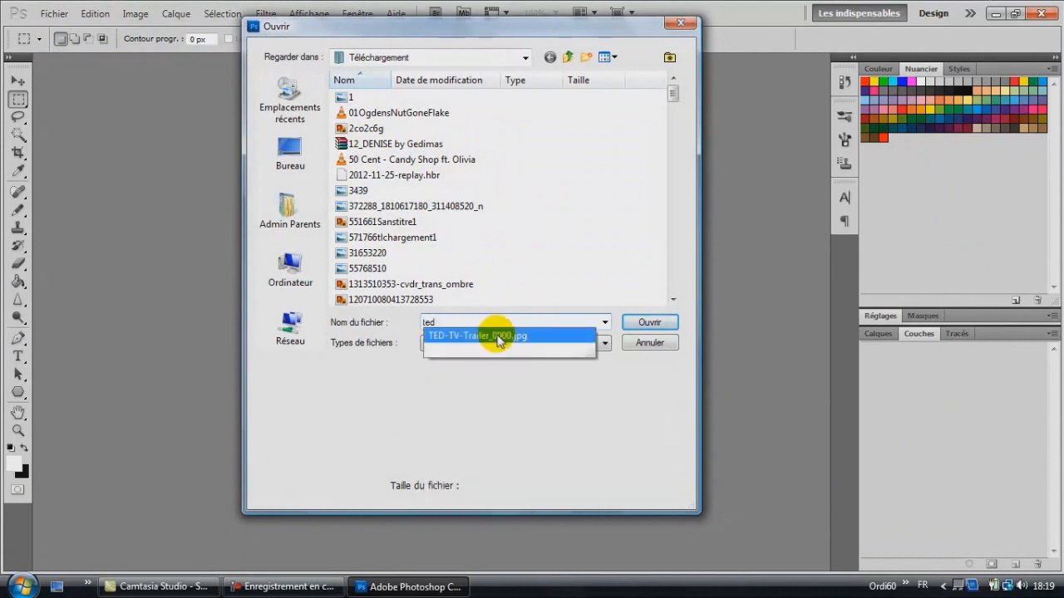
pyautogui.click(499, 336)
pyautogui.click(633, 324)
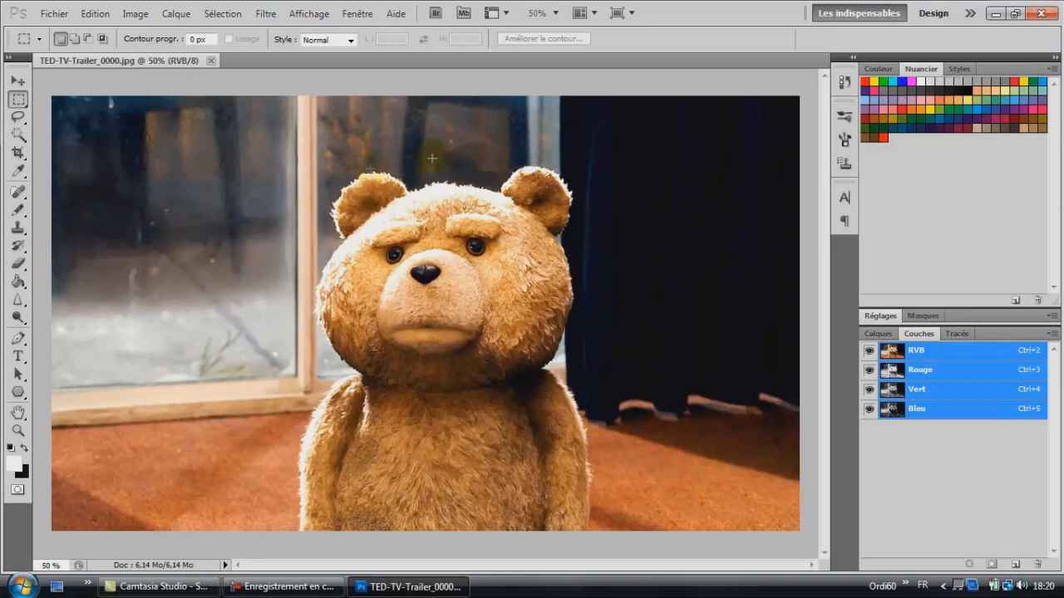
# - Convert the locked background into a regular layer, keeping the name Calque 0 and 100% opacity
pyautogui.click(878, 333)
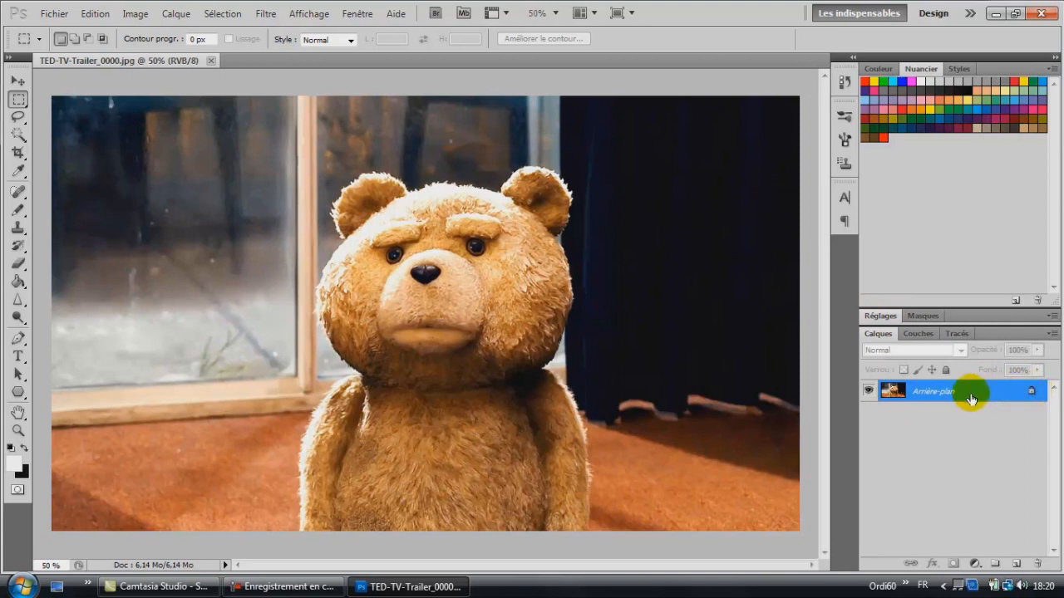
pyautogui.doubleClick(967, 393)
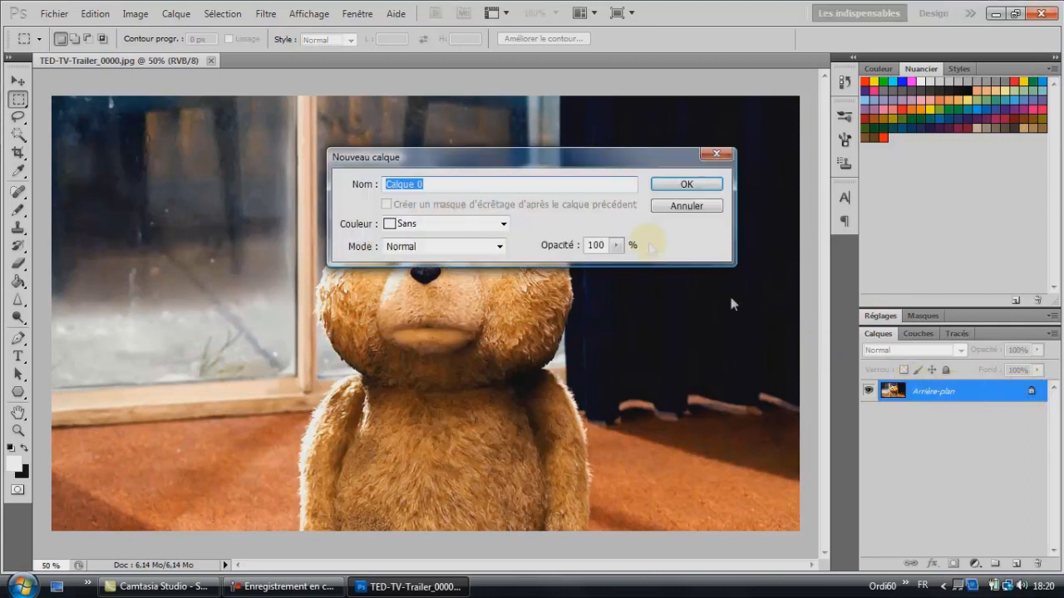
pyautogui.moveTo(472, 160); pyautogui.dragTo(739, 215)
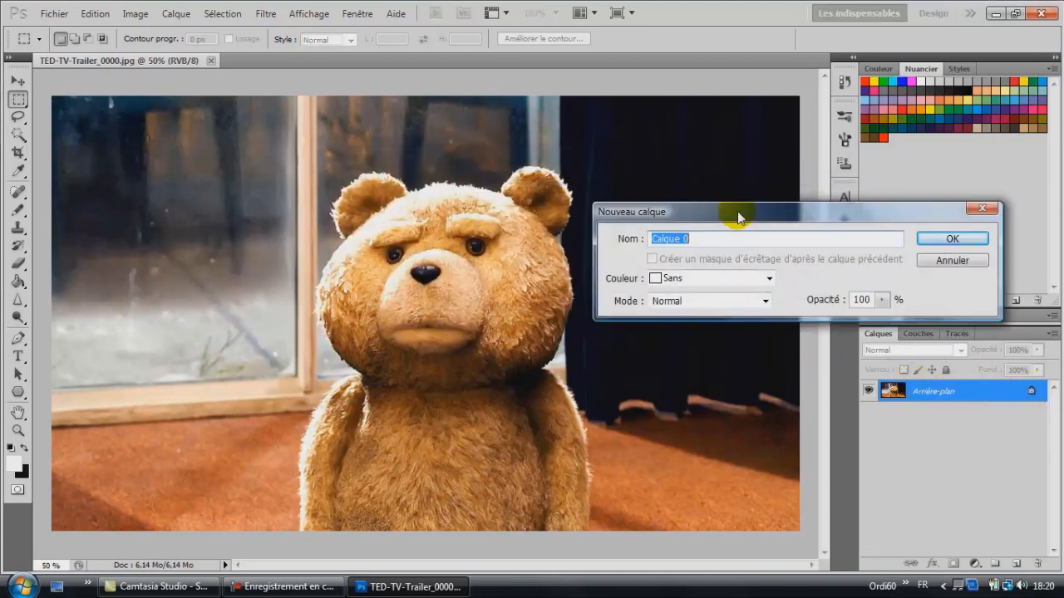
pyautogui.click(955, 236)
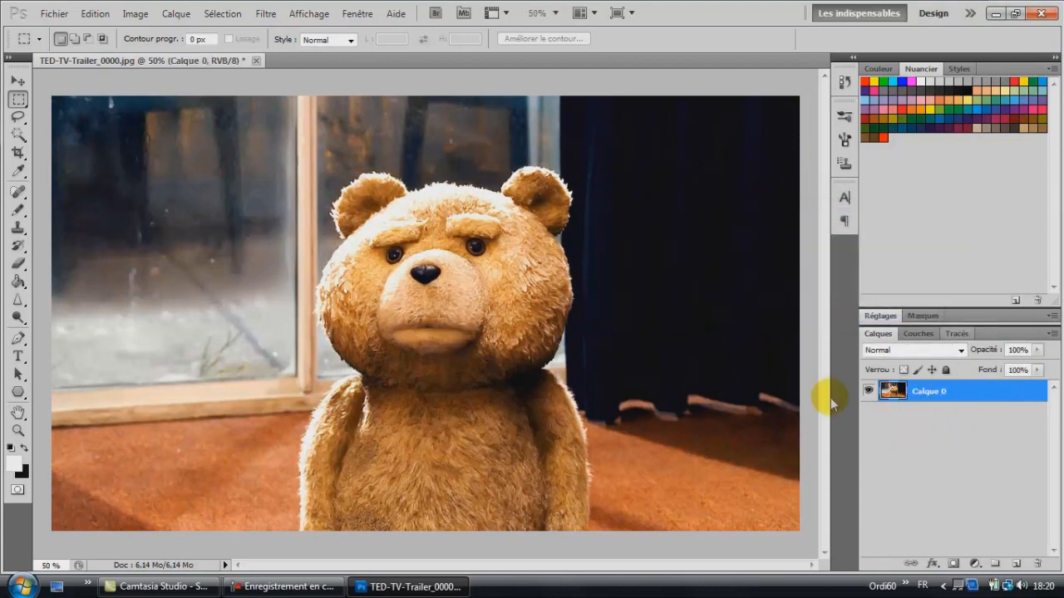
# - Crop the canvas to a width of 900 pixels, keeping the centre anchor and accepting the clipping
pyautogui.click(133, 14)
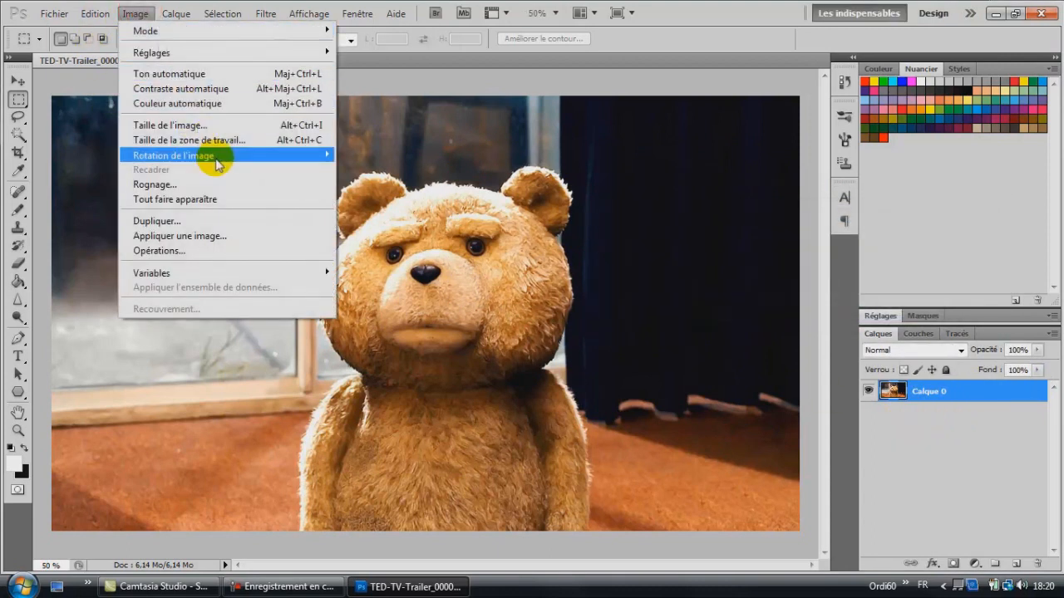
pyautogui.click(221, 139)
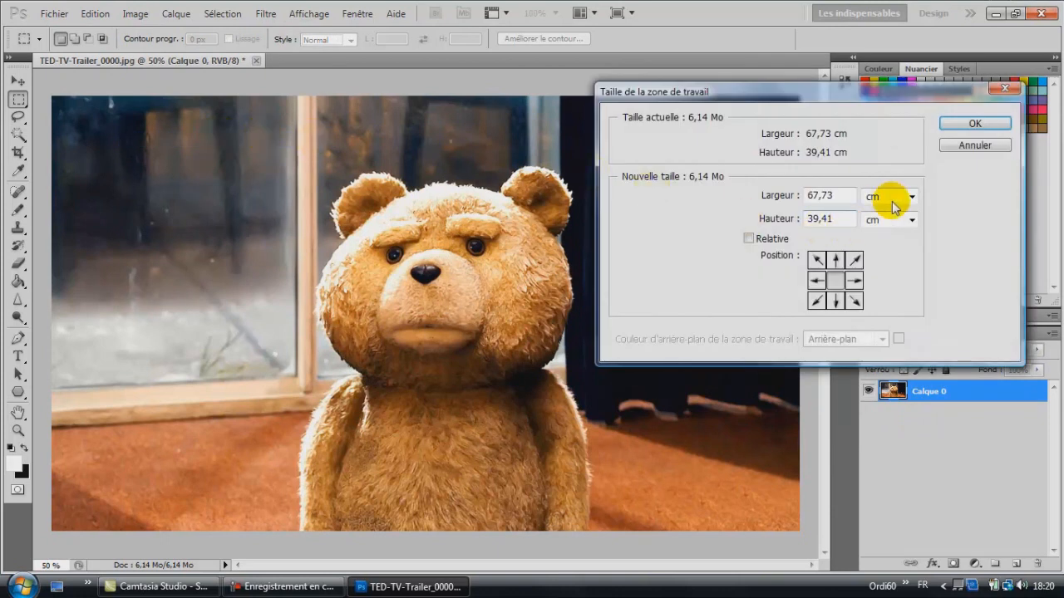
pyautogui.click(891, 193)
pyautogui.click(888, 225)
pyautogui.doubleClick(834, 195)
pyautogui.write('900')
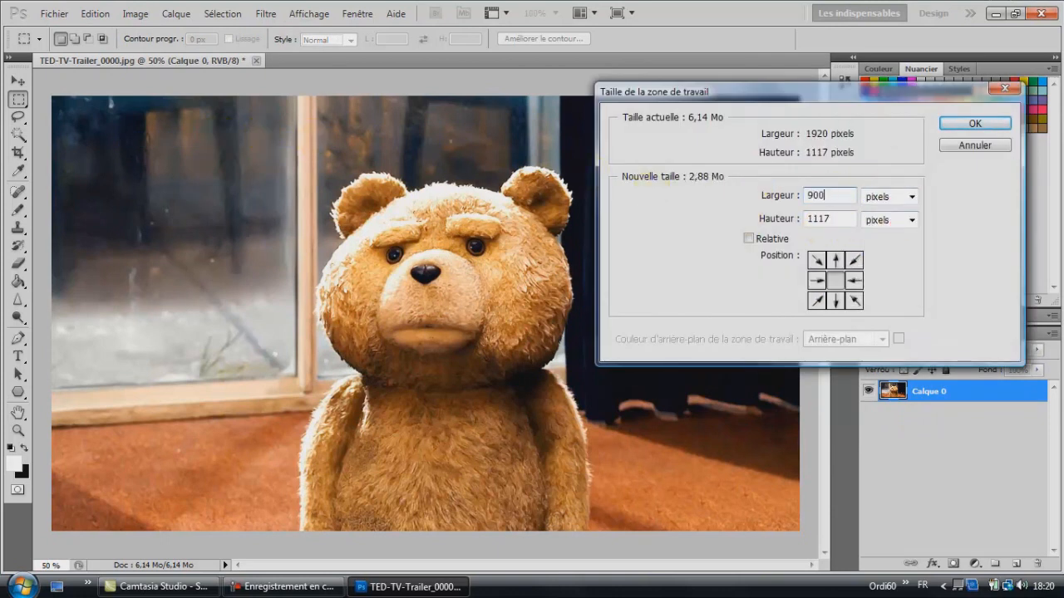
pyautogui.click(964, 124)
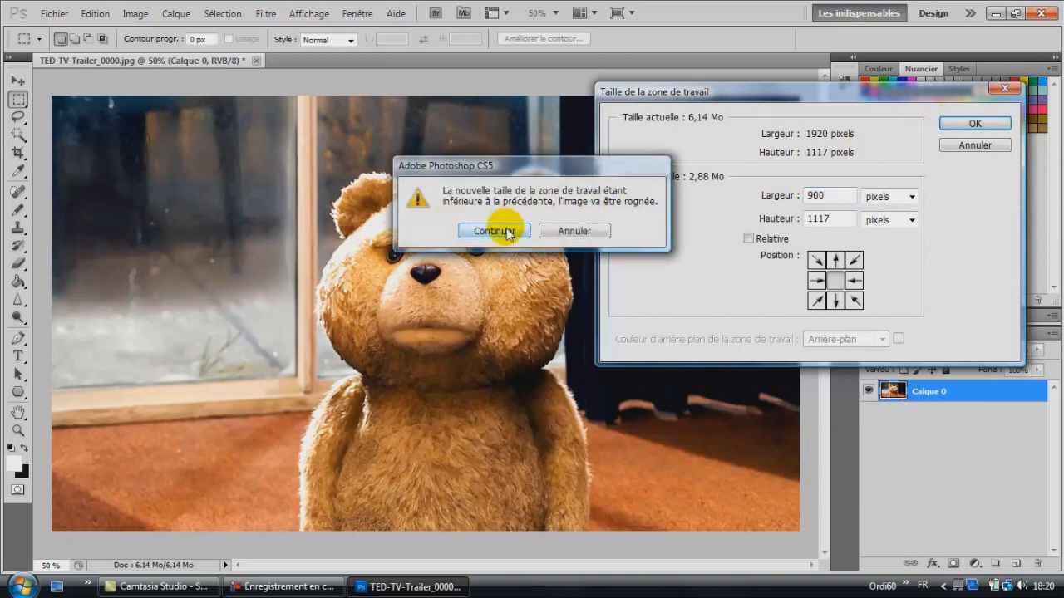
pyautogui.click(508, 232)
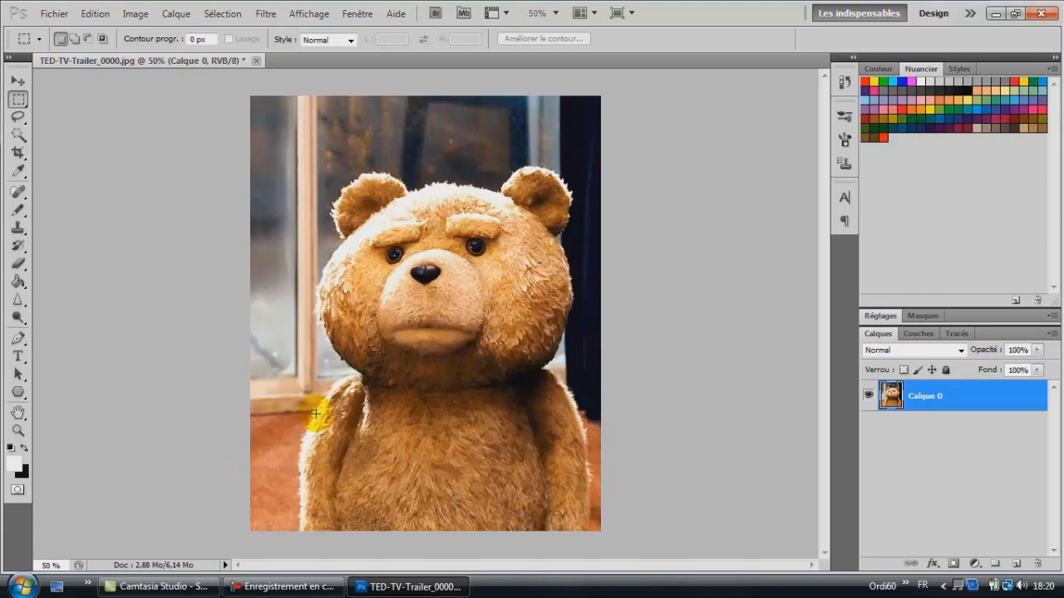
# - Shift the bear layer slightly to the left and crop the canvas to a width of 700 pixels
pyautogui.click(11, 79)
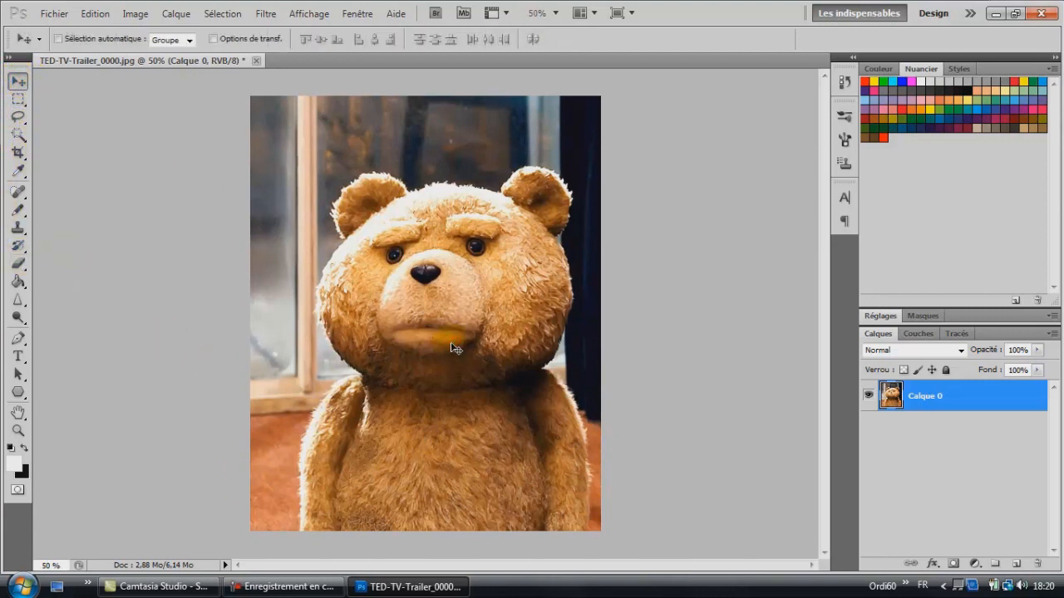
pyautogui.moveTo(442, 346); pyautogui.dragTo(439, 346)
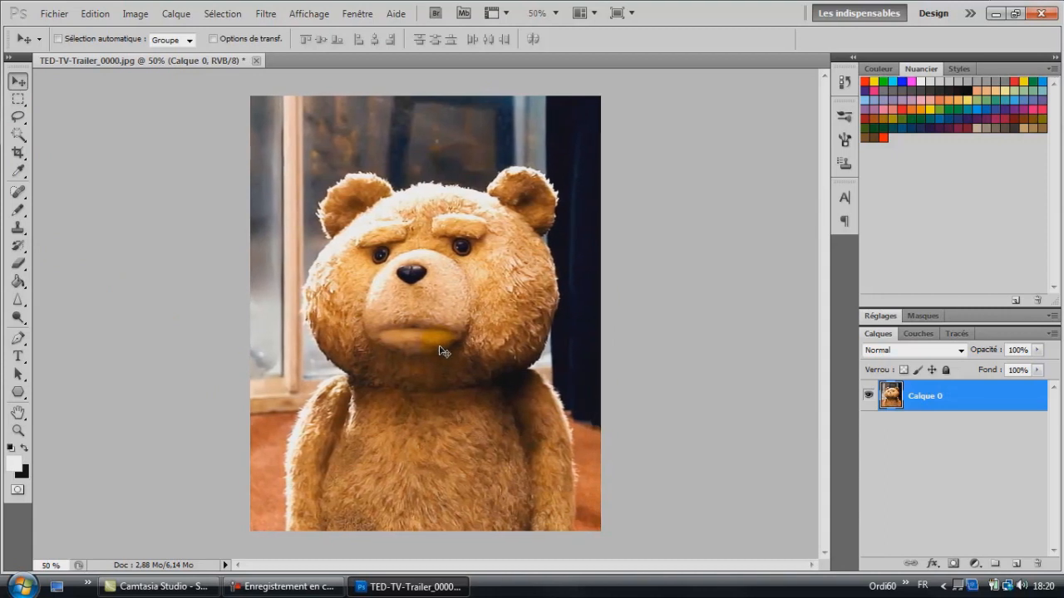
pyautogui.click(135, 14)
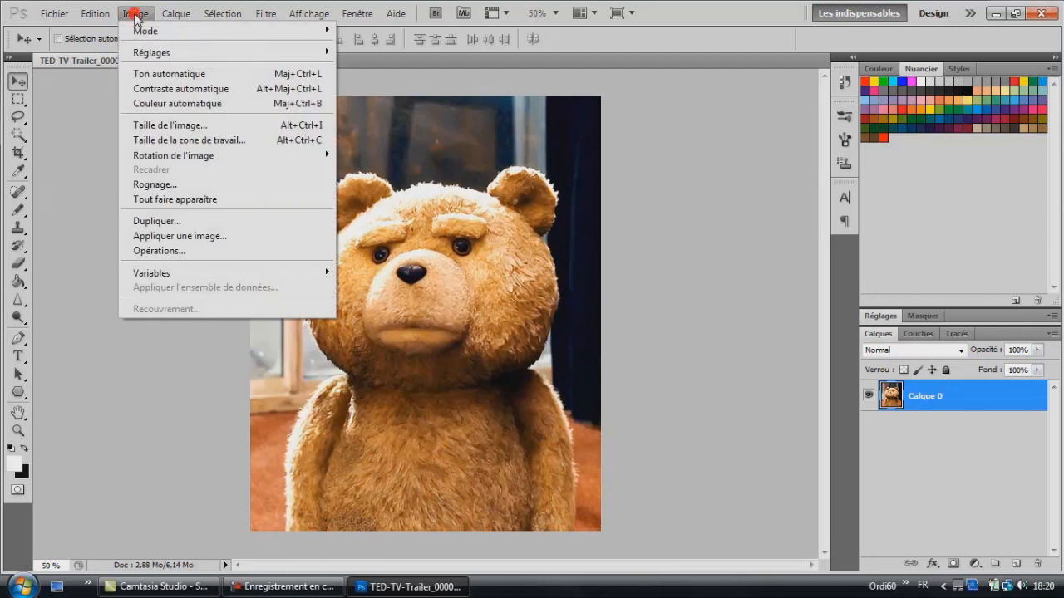
pyautogui.click(209, 140)
pyautogui.click(891, 197)
pyautogui.click(874, 208)
pyautogui.doubleClick(836, 194)
pyautogui.click(779, 193)
pyautogui.write('700')
pyautogui.press('Return')
pyautogui.click(491, 228)
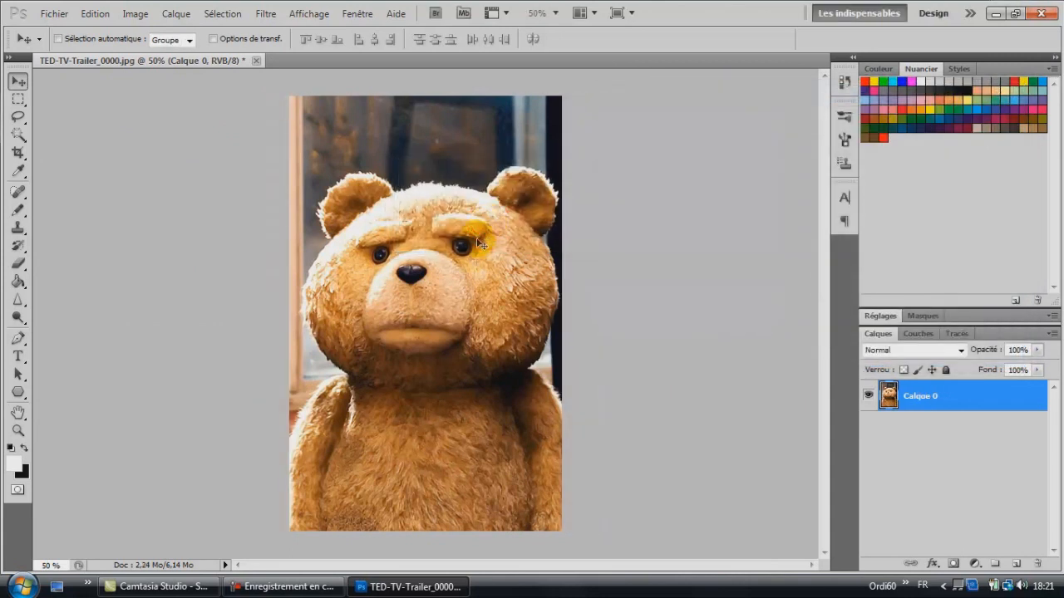
# - Resize the image to 200 pixels wide and 300 pixels high without keeping the proportions
pyautogui.click(135, 14)
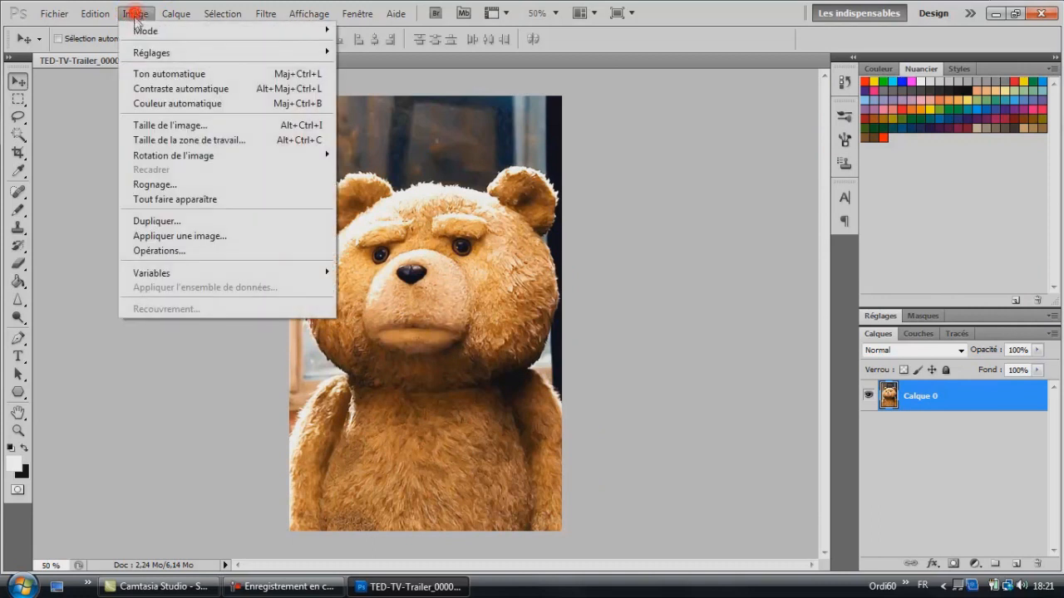
pyautogui.click(180, 125)
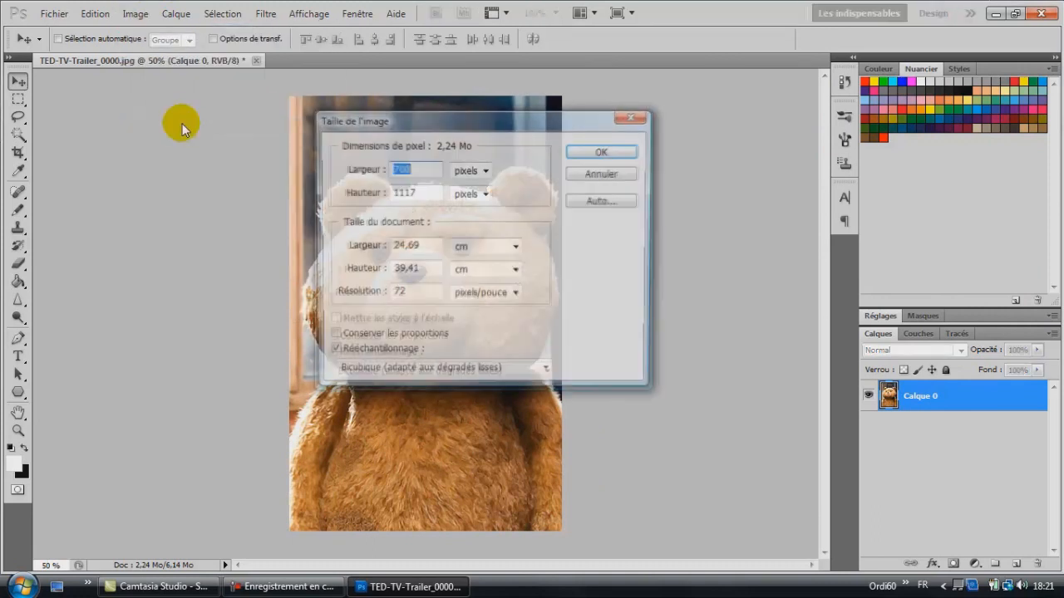
pyautogui.doubleClick(413, 169)
pyautogui.press('BackSpace')
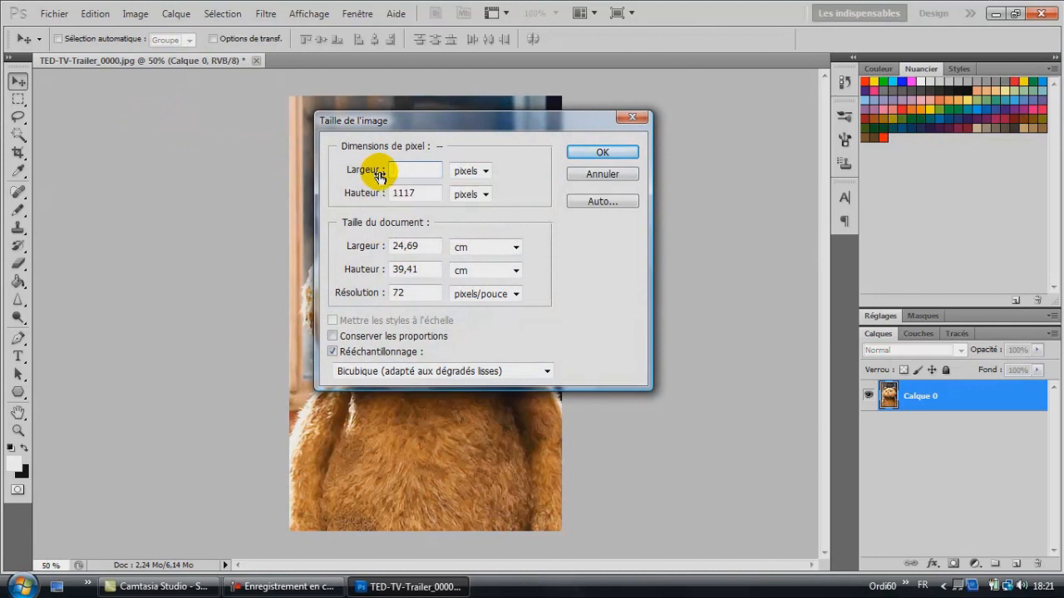
pyautogui.write('200')
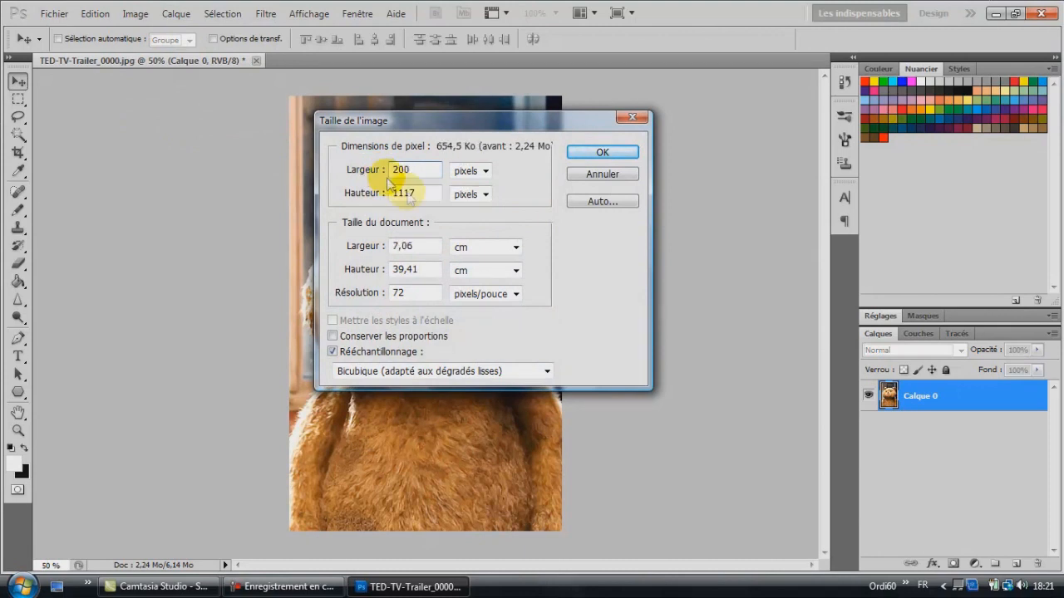
pyautogui.moveTo(428, 194); pyautogui.dragTo(367, 198)
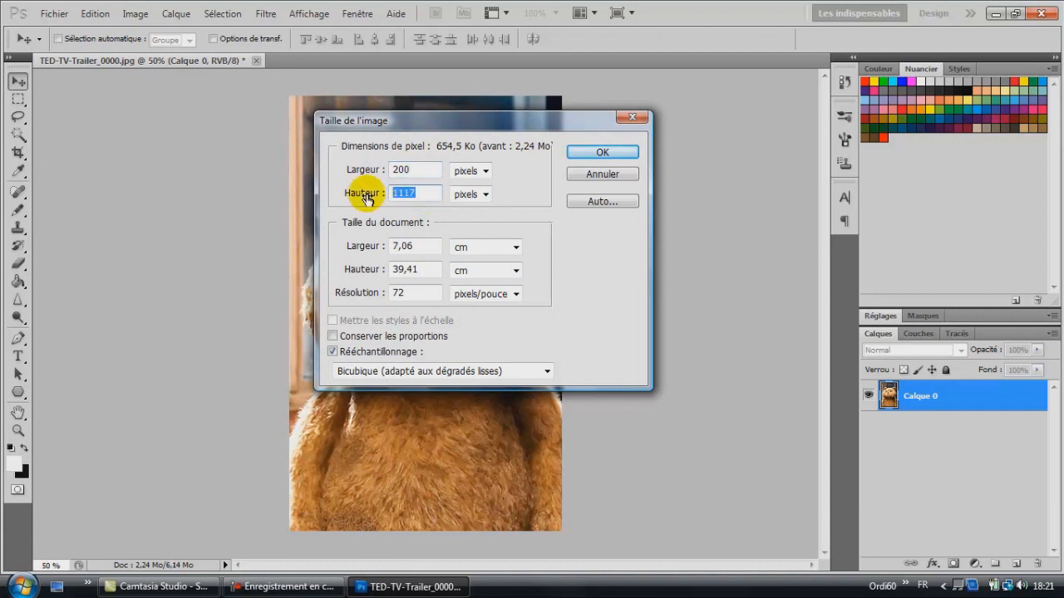
pyautogui.write('300')
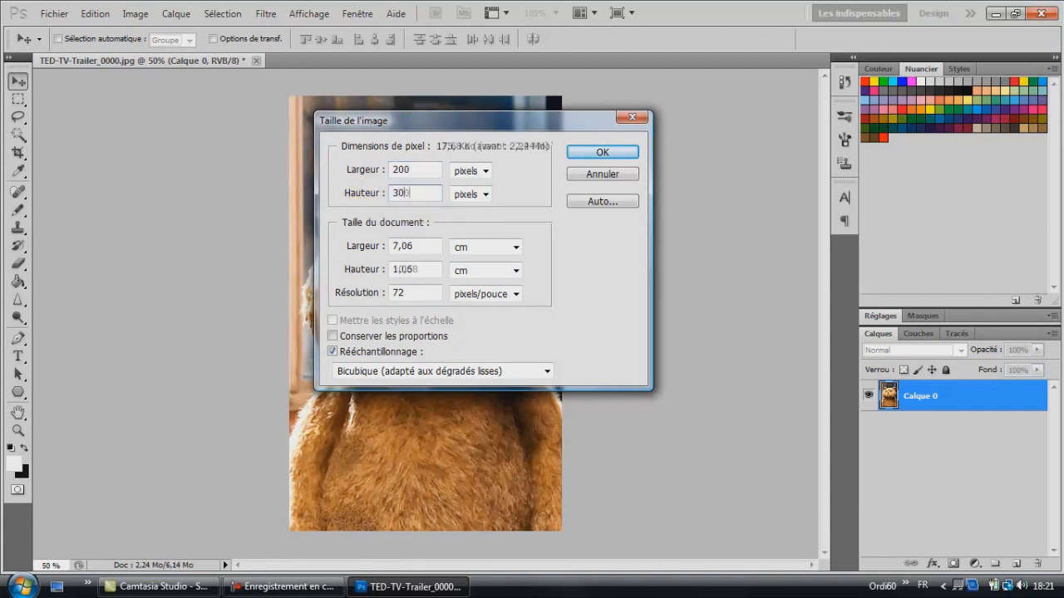
pyautogui.click(611, 155)
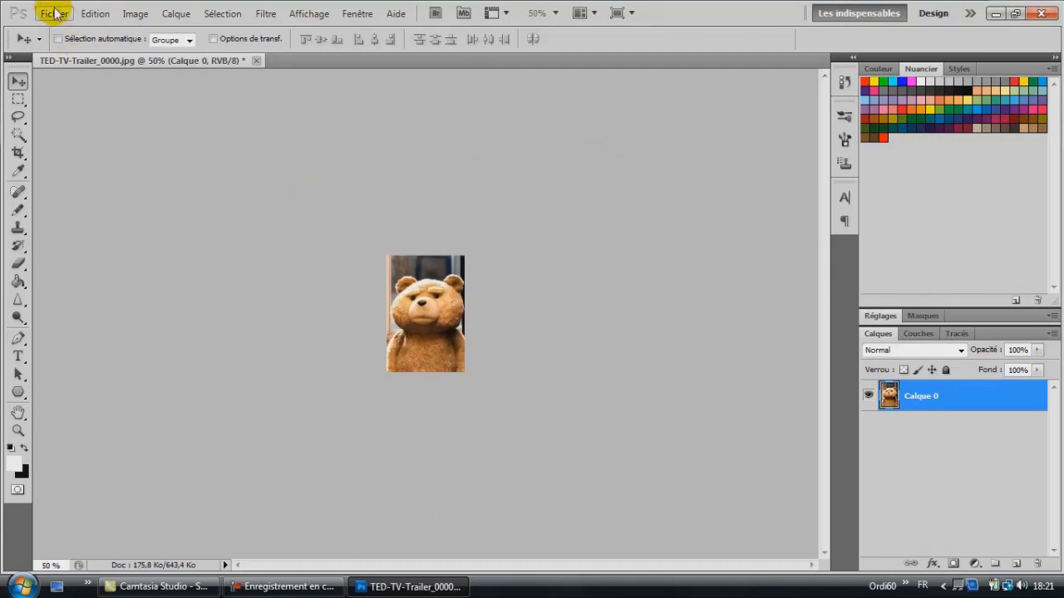
# - Create a new document 230 pixels wide and 330 pixels high with a transparent background
pyautogui.click(53, 14)
pyautogui.click(56, 28)
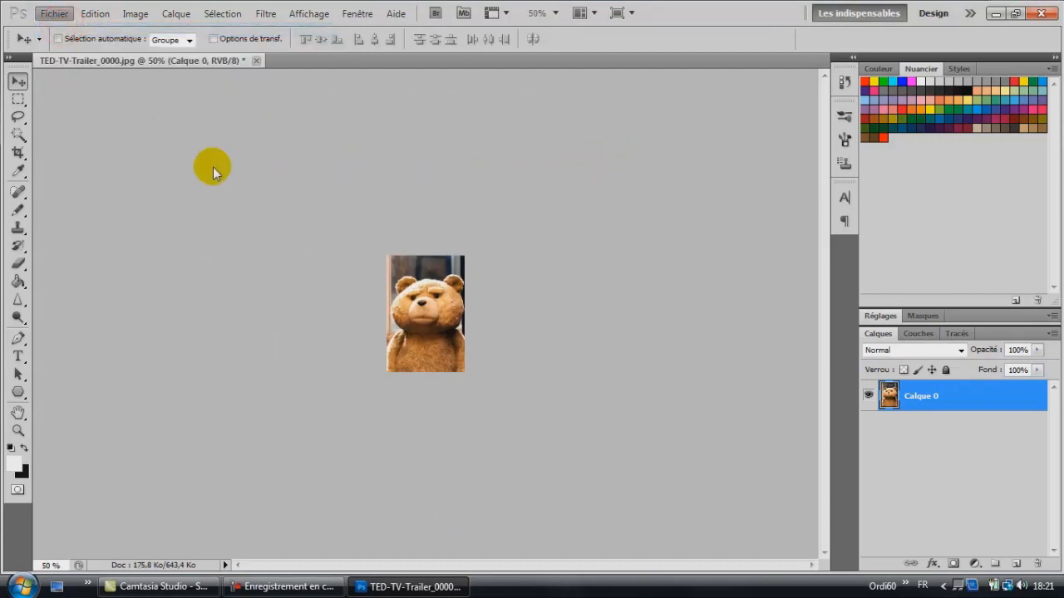
pyautogui.doubleClick(474, 189)
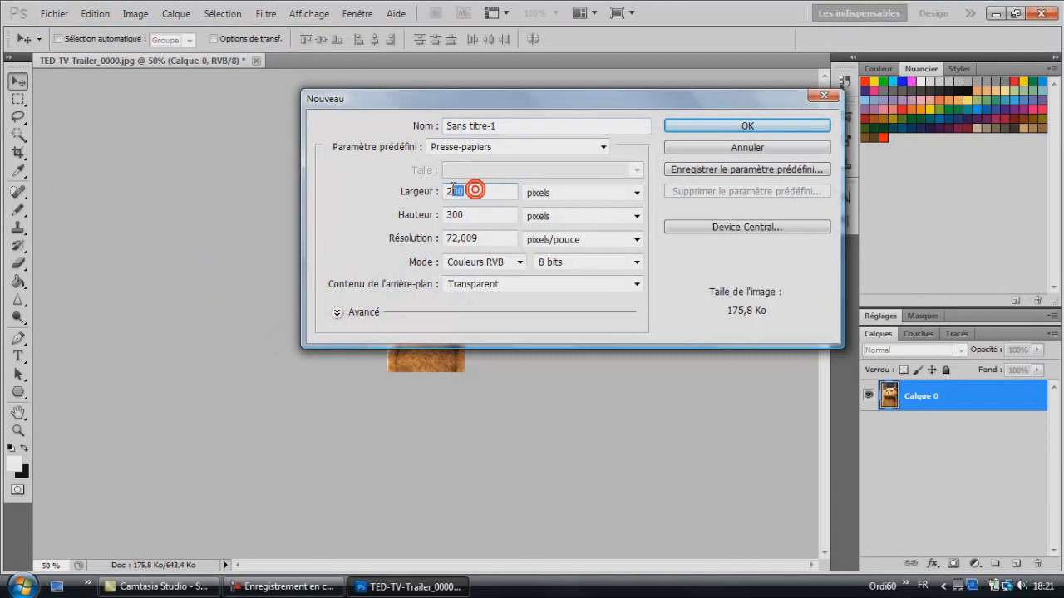
pyautogui.write('230')
pyautogui.click(470, 215)
pyautogui.moveTo(469, 214); pyautogui.dragTo(455, 214)
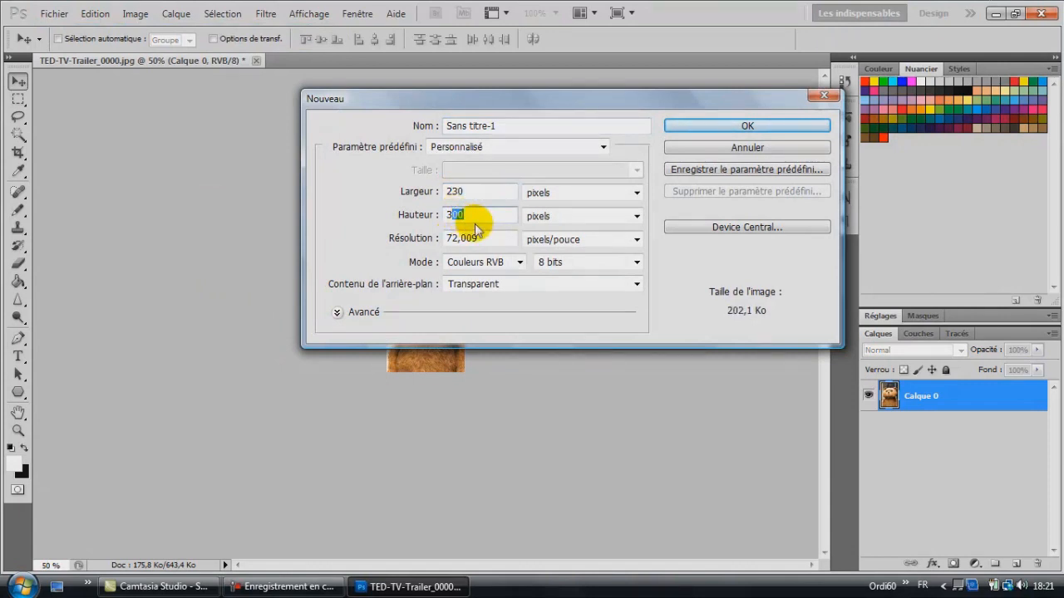
pyautogui.write('30')
pyautogui.press('Return')
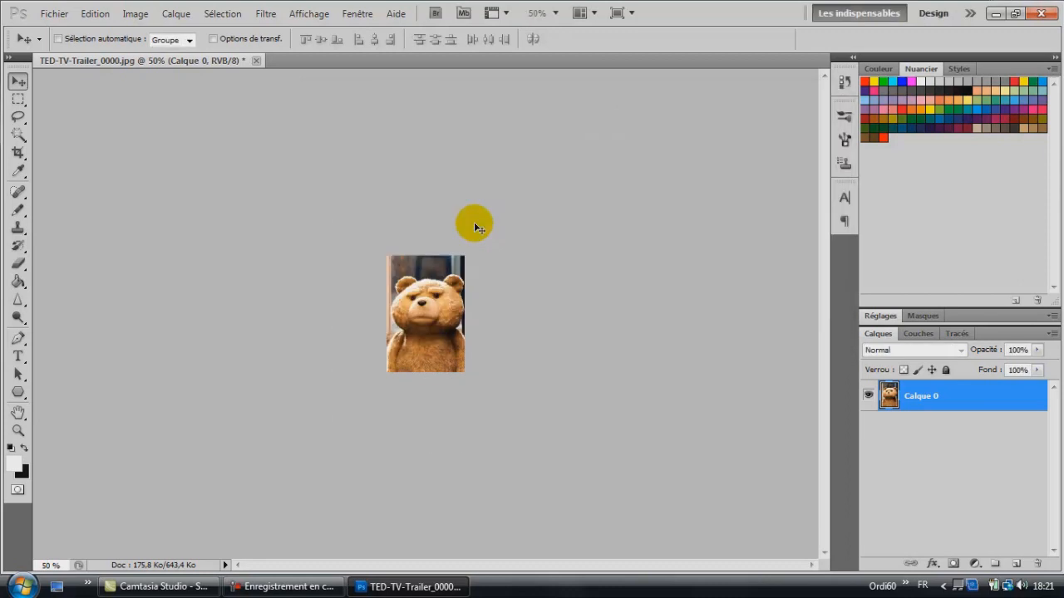
# - Select the whole bear image and copy it into the new Sans titre-1 document, centred on the transparent canvas
pyautogui.click(170, 63)
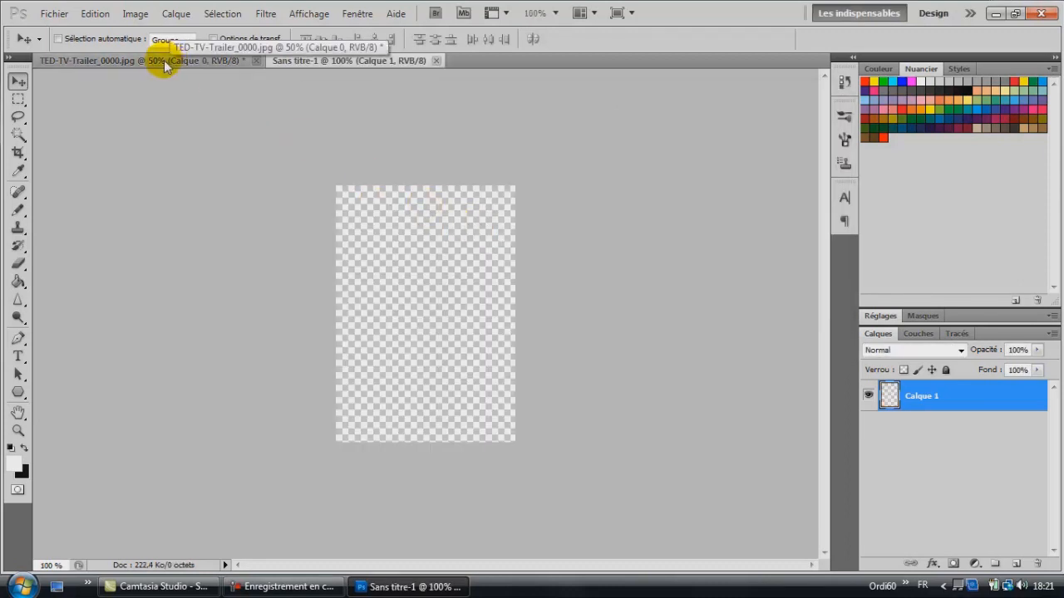
pyautogui.click(164, 59)
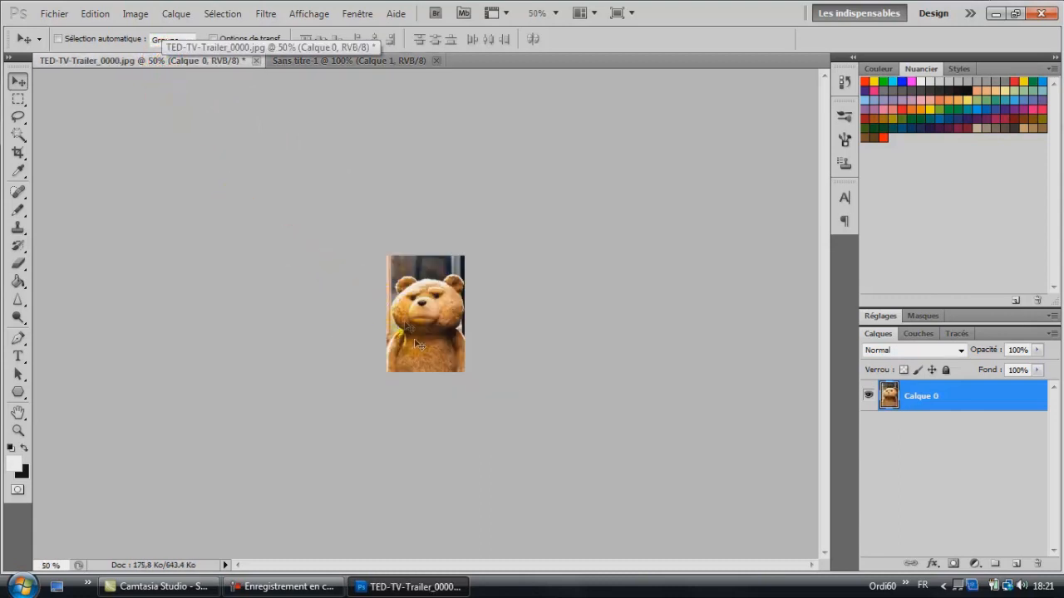
pyautogui.click(225, 14)
pyautogui.click(234, 28)
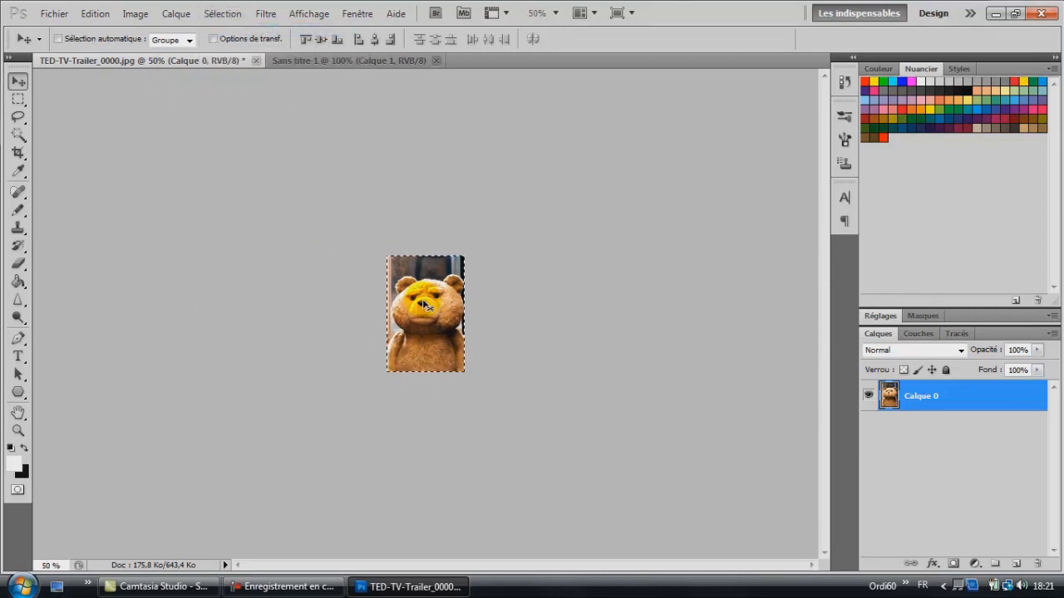
pyautogui.moveTo(422, 299); pyautogui.dragTo(452, 358)
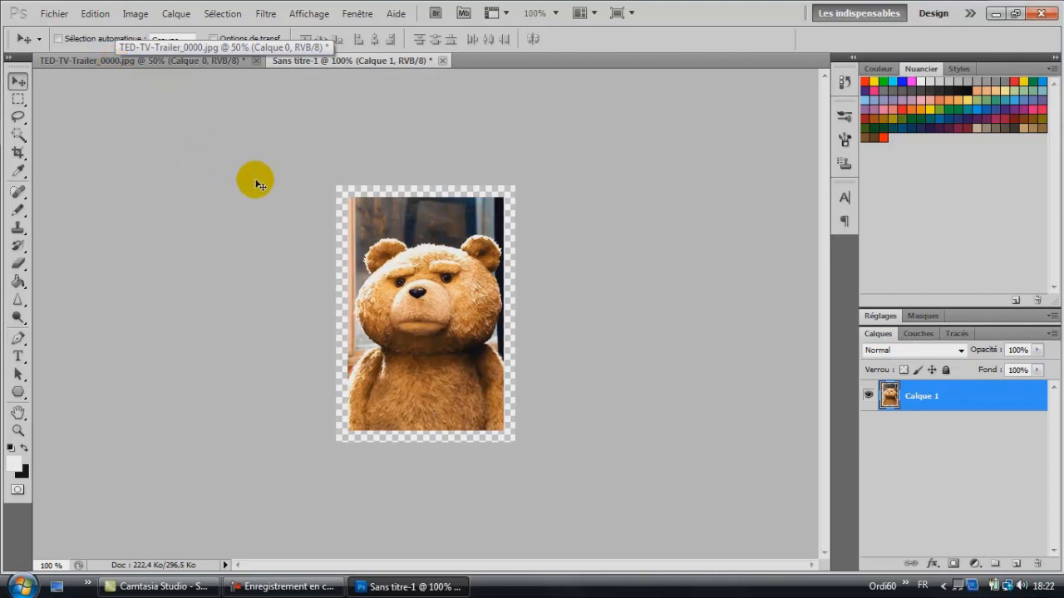
pyautogui.click(161, 61)
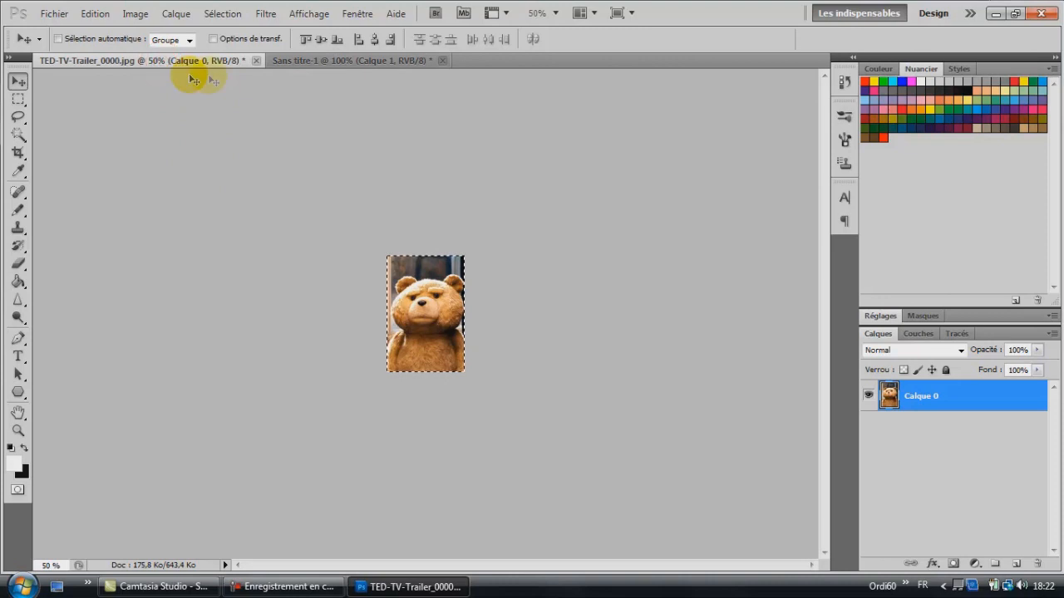
pyautogui.click(305, 62)
pyautogui.click(191, 61)
pyautogui.click(304, 59)
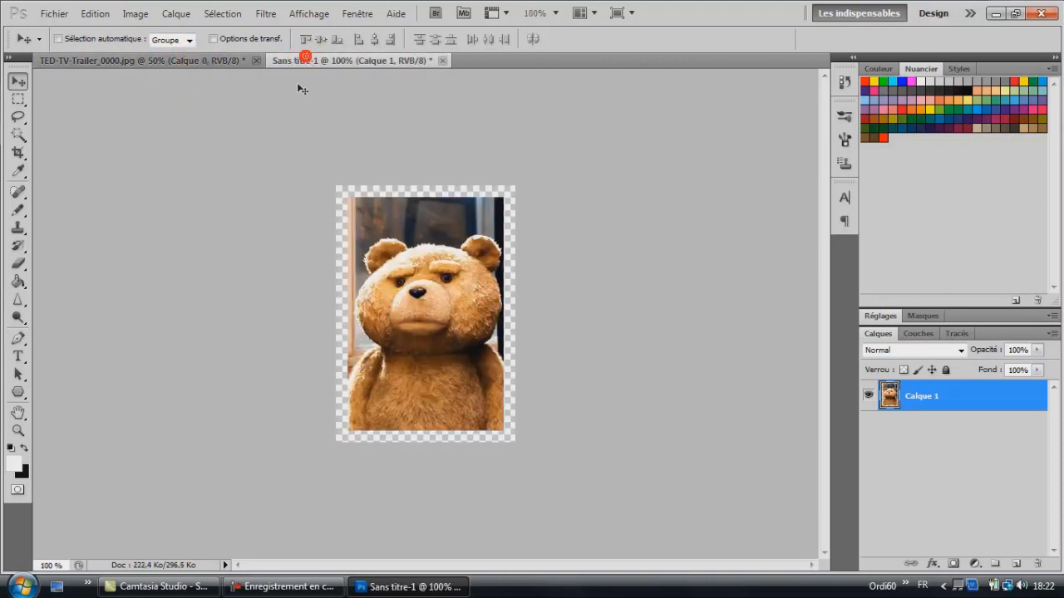
# - Add a 1 px black outer stroke (Contour) to the bear layer Calque 1
pyautogui.doubleClick(955, 400)
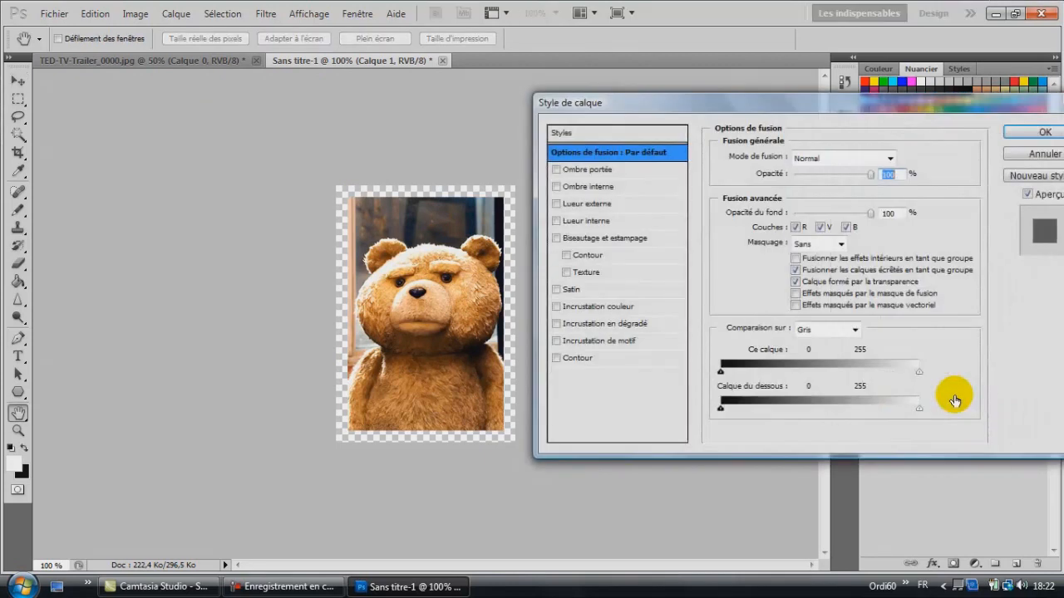
pyautogui.click(579, 357)
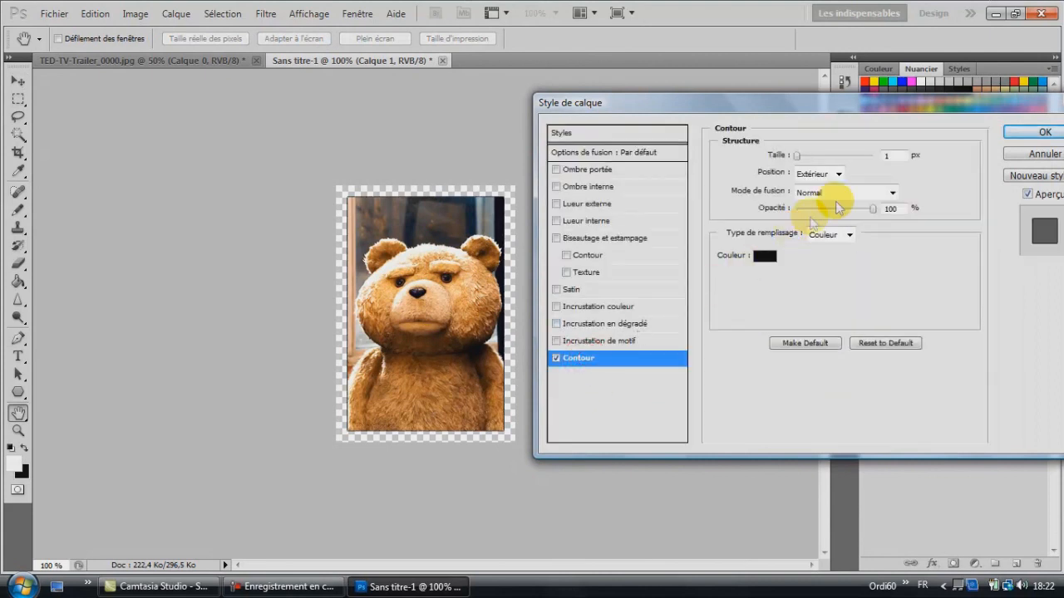
pyautogui.doubleClick(887, 154)
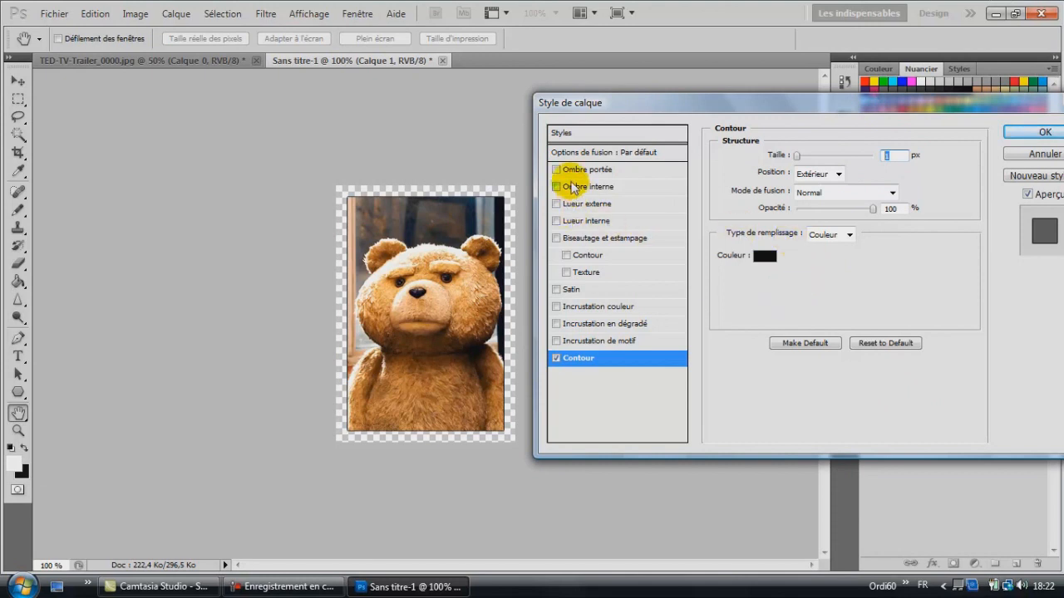
pyautogui.click(896, 155)
# - Add a drop shadow to the bear layer with 100% opacity, 3 px distance, 2% spread and 3 px size
pyautogui.click(592, 169)
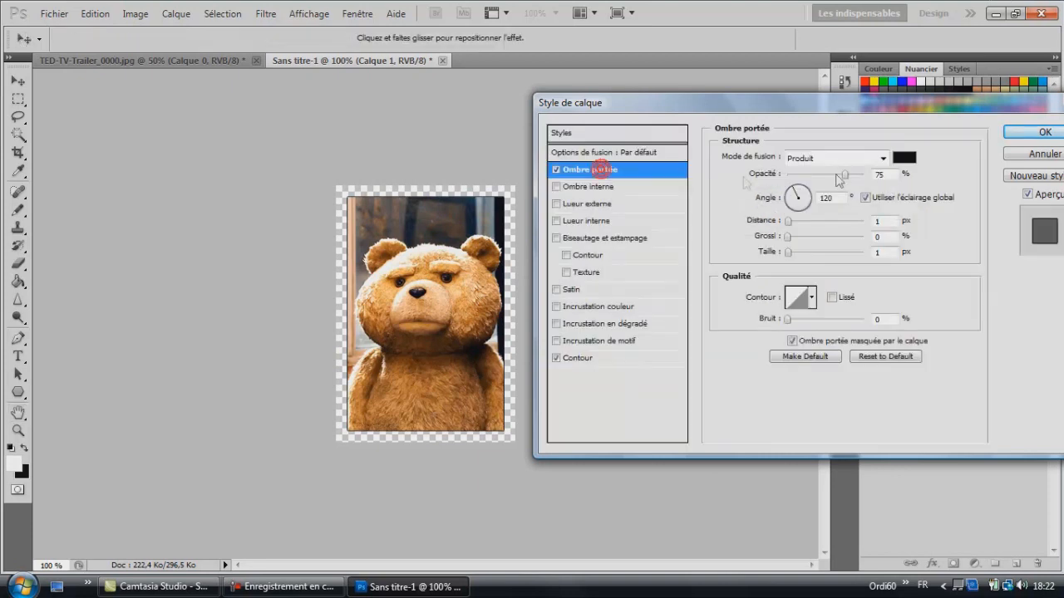
pyautogui.doubleClick(888, 174)
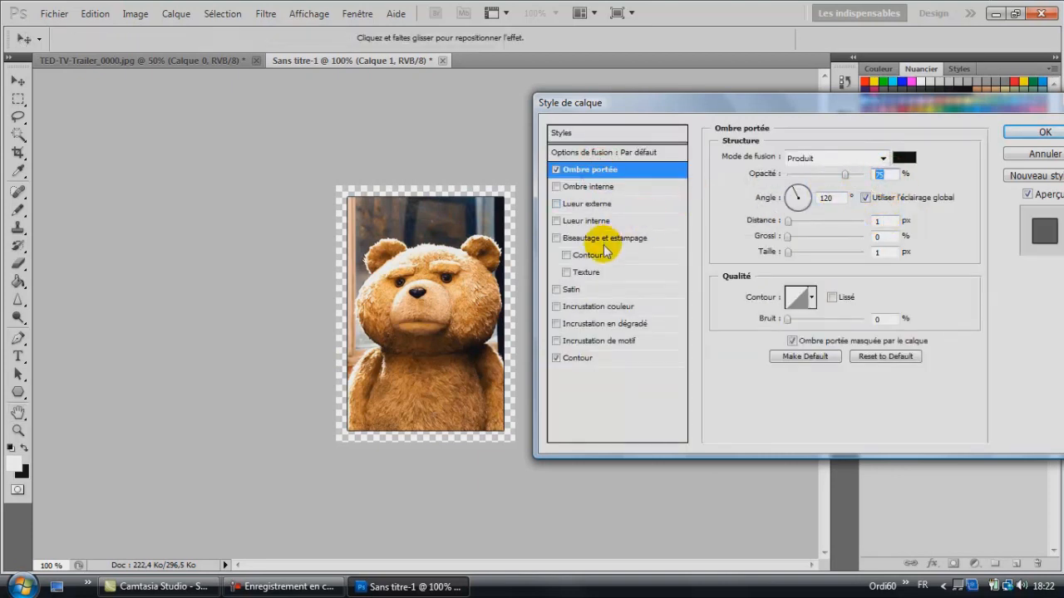
pyautogui.write('100')
pyautogui.doubleClick(885, 221)
pyautogui.write('3')
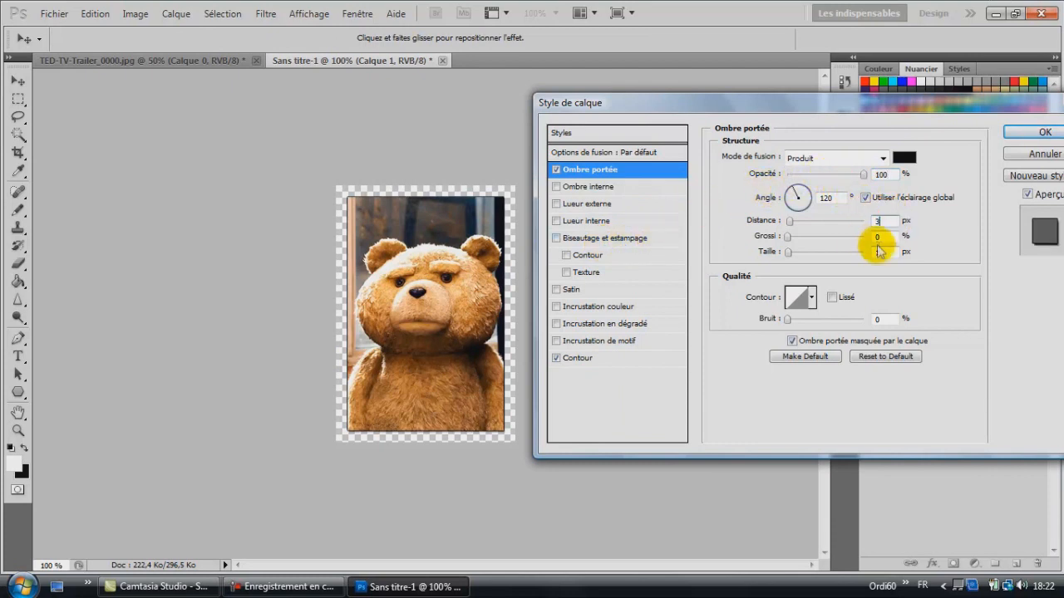
pyautogui.doubleClick(883, 236)
pyautogui.write('2')
pyautogui.doubleClick(883, 253)
pyautogui.write('3')
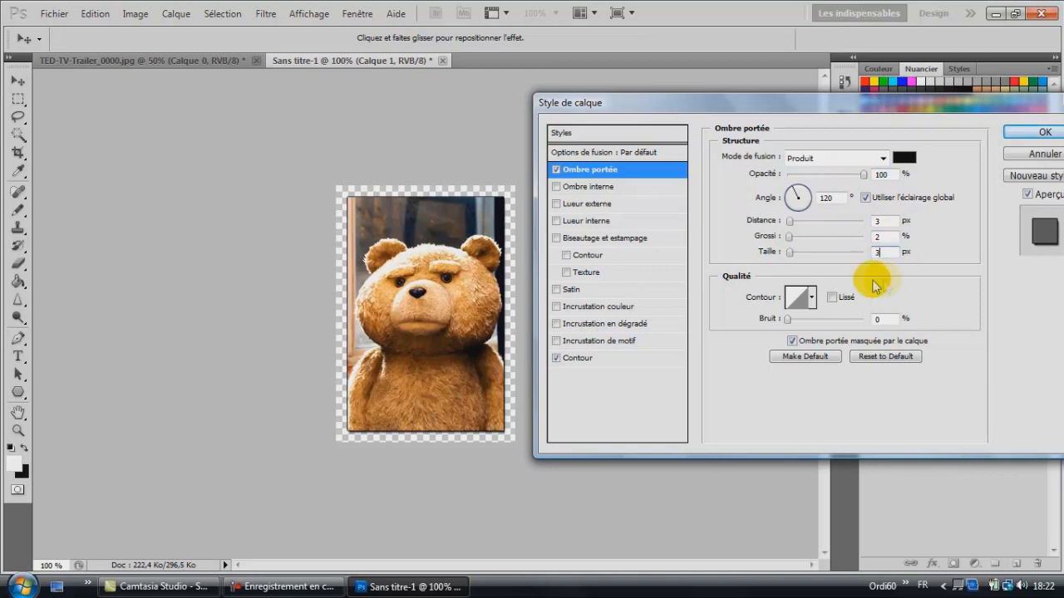
# - Add a black (000000) outer glow to the bear layer with 100% opacity, 3% spread and 3 px size
pyautogui.click(587, 207)
pyautogui.click(760, 211)
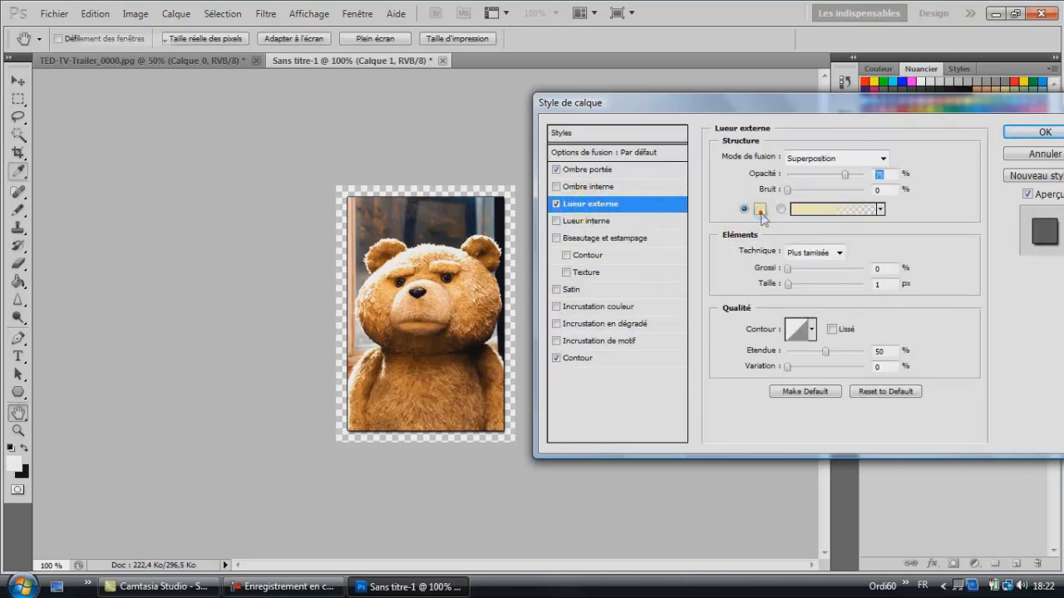
pyautogui.click(522, 522)
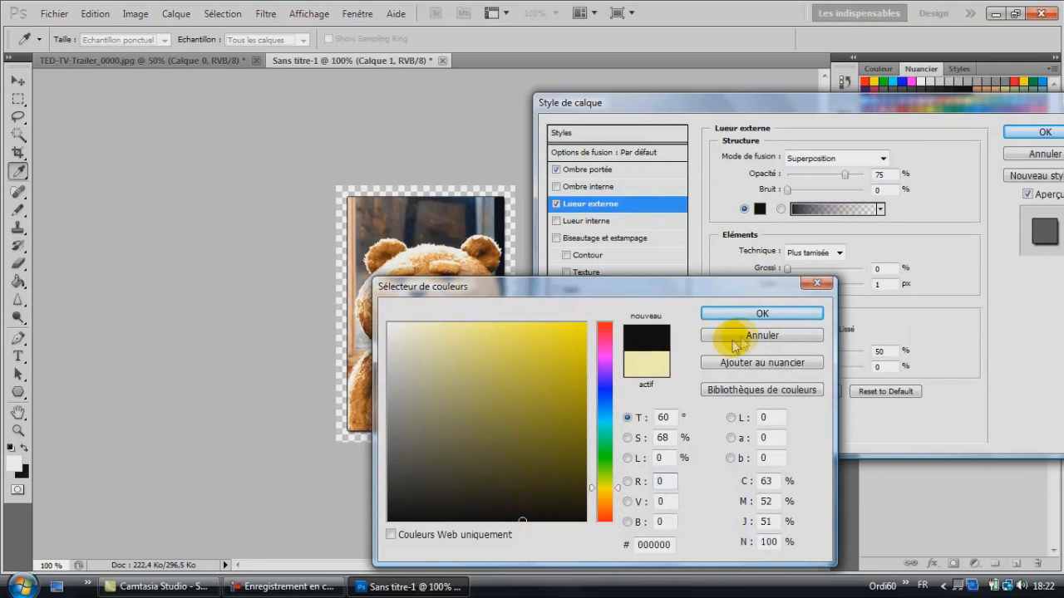
pyautogui.click(752, 321)
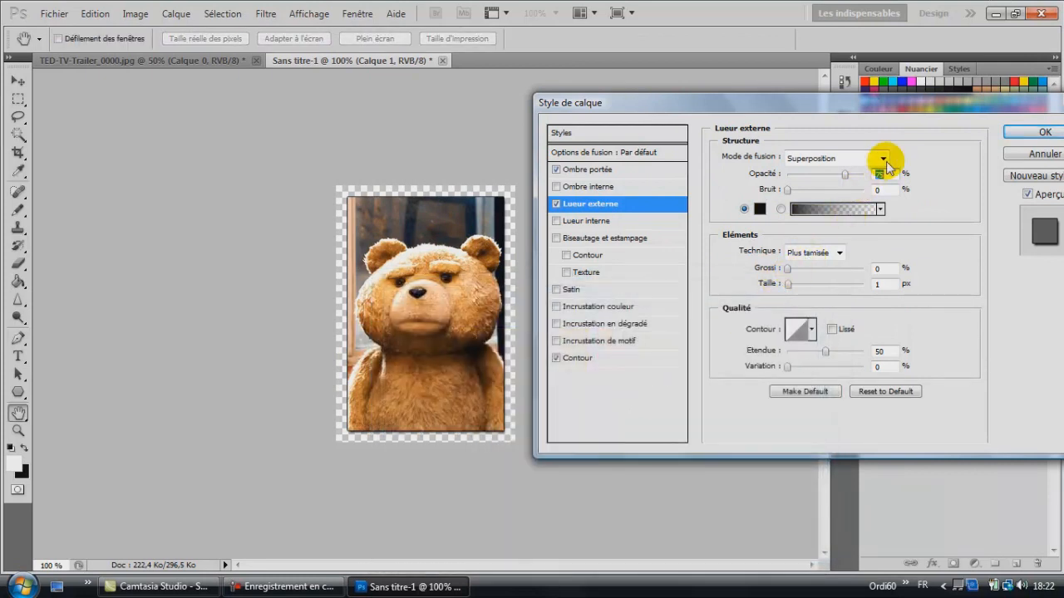
pyautogui.write('00')
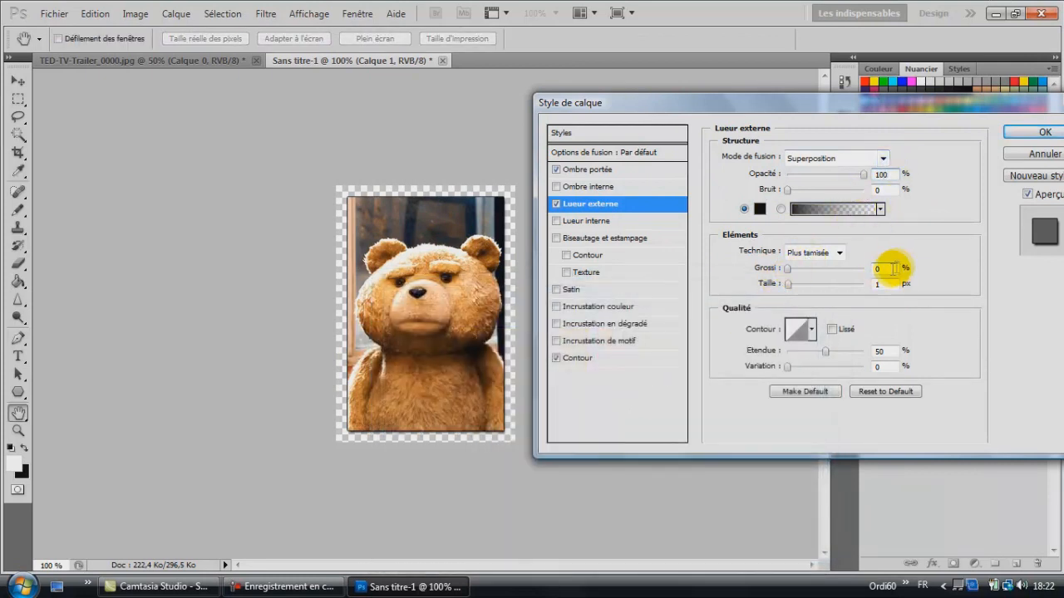
pyautogui.write('3')
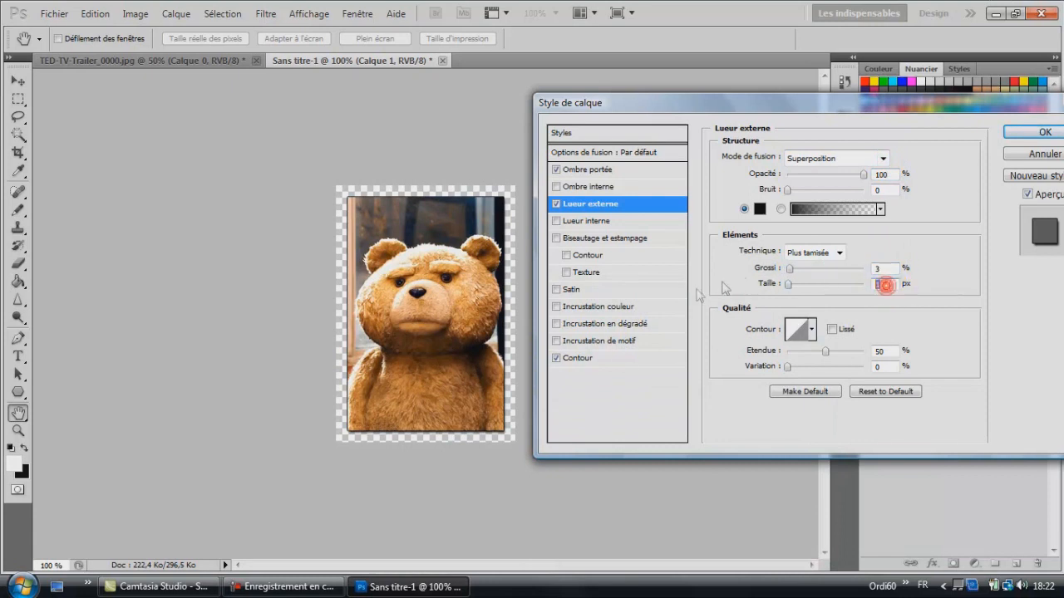
pyautogui.write('3')
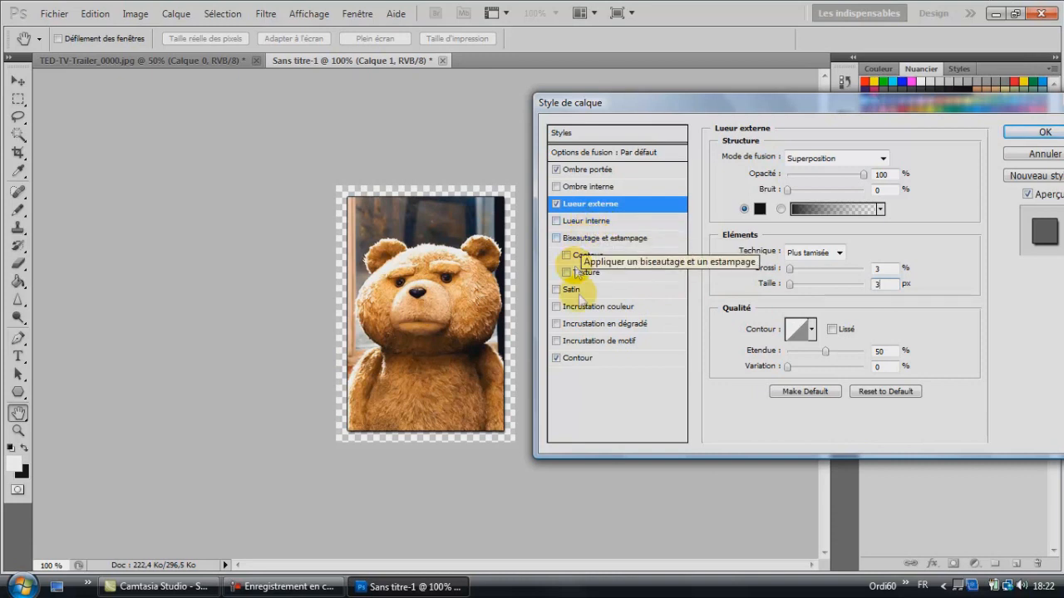
# - Add an inner glow with 100% opacity, 3% choke and 3 px size, and apply the layer styles
pyautogui.click(590, 222)
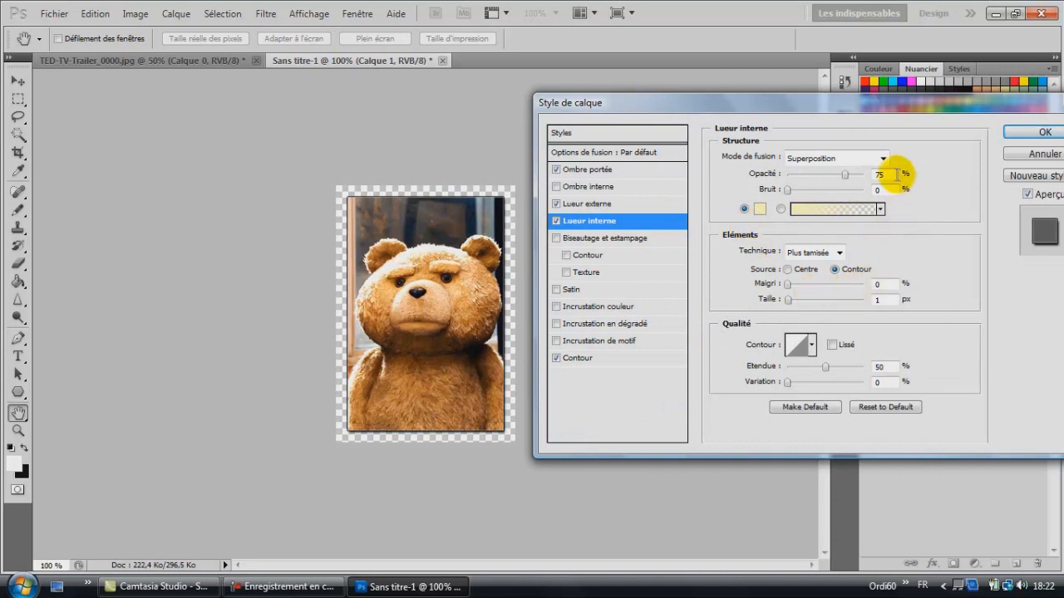
pyautogui.write('100')
pyautogui.doubleClick(885, 284)
pyautogui.write('3')
pyautogui.press('Tab')
pyautogui.write('3')
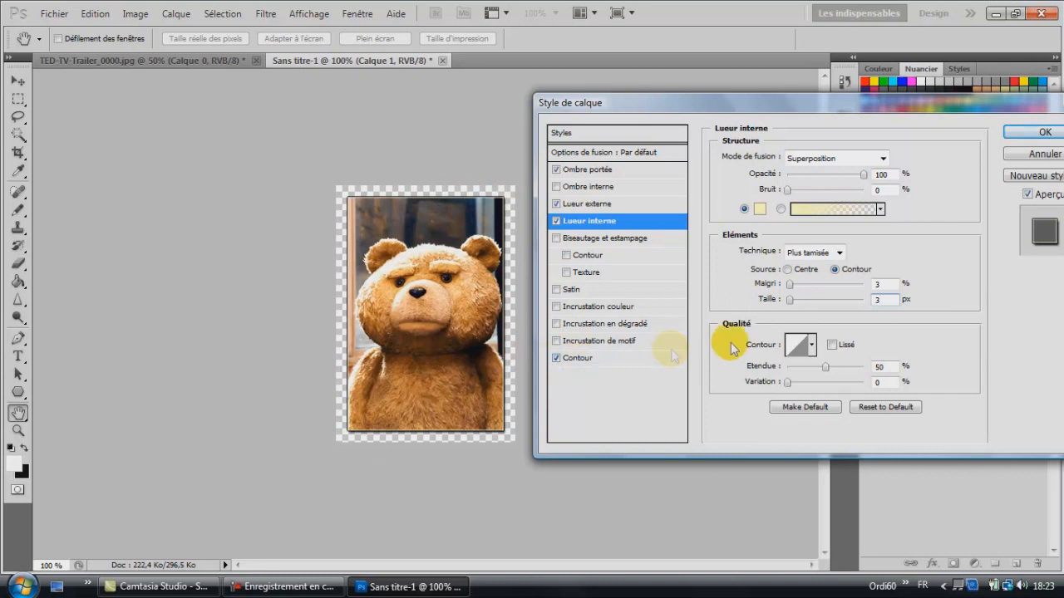
pyautogui.moveTo(788, 105); pyautogui.dragTo(637, 119)
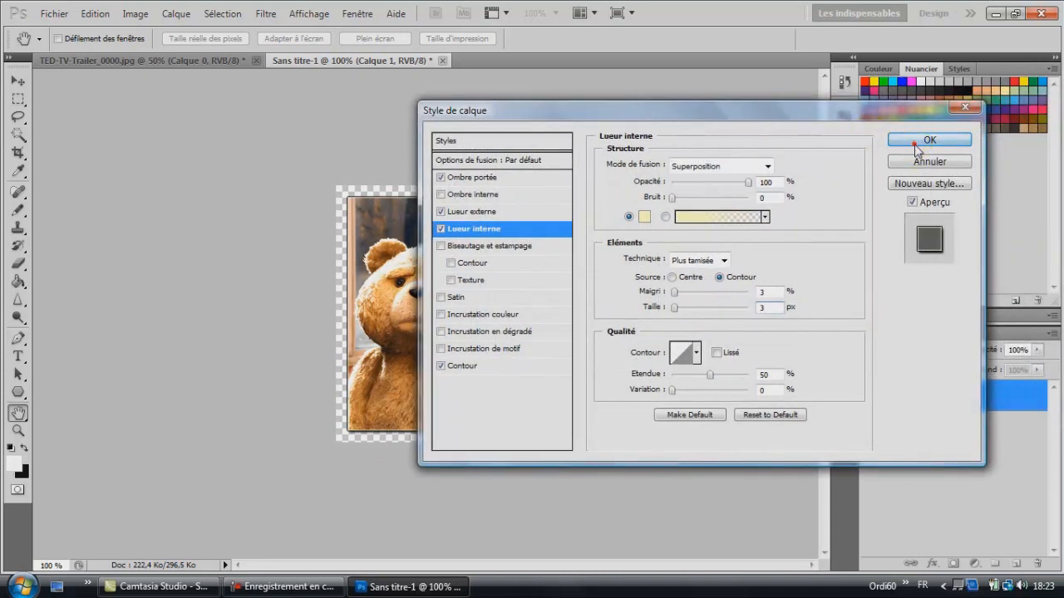
pyautogui.click(942, 134)
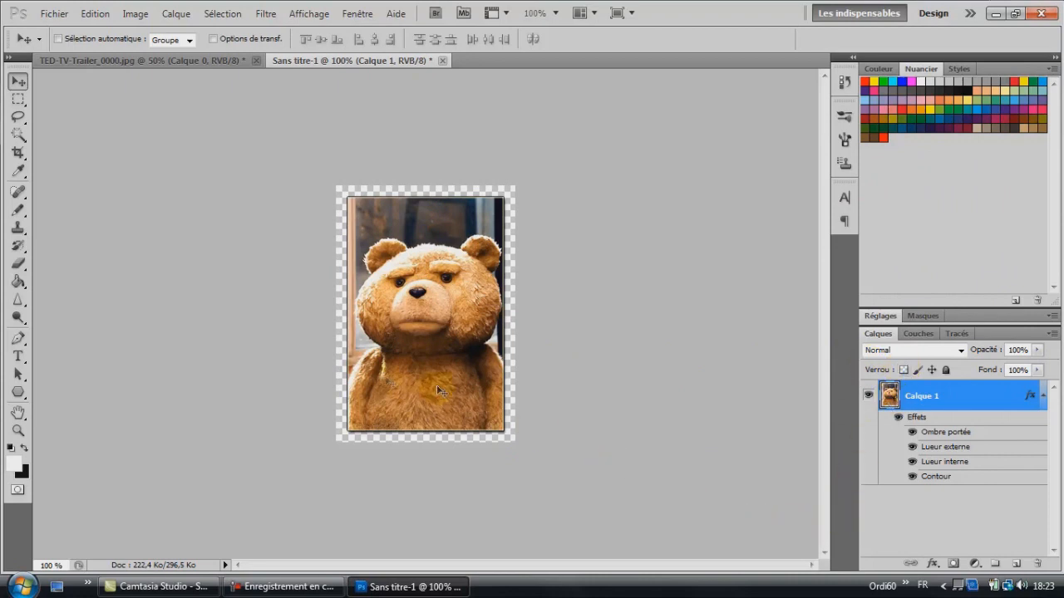
# - Begin saving the styled bear document as a file
pyautogui.click(53, 14)
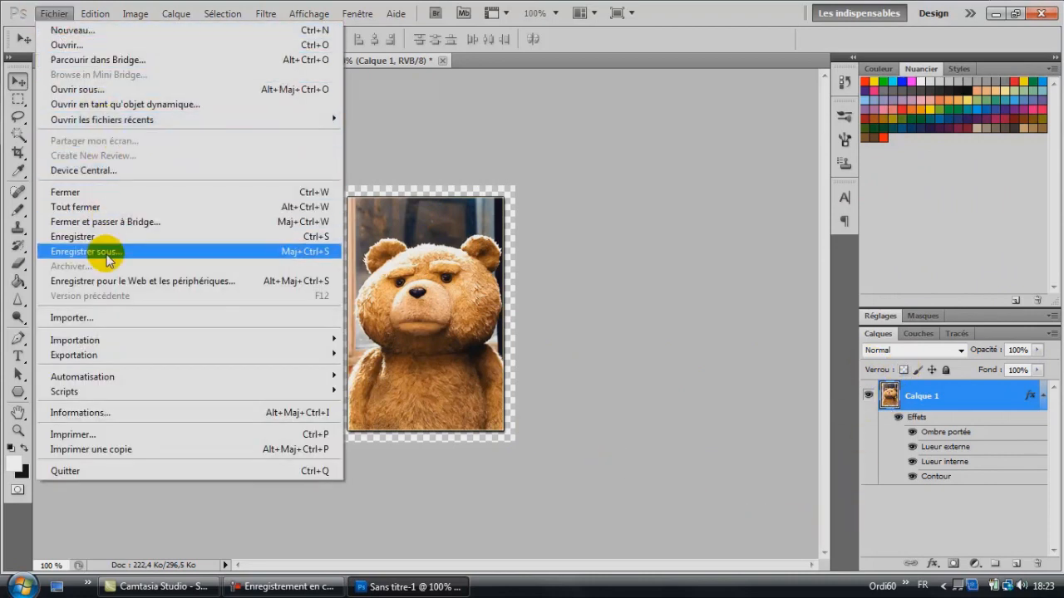